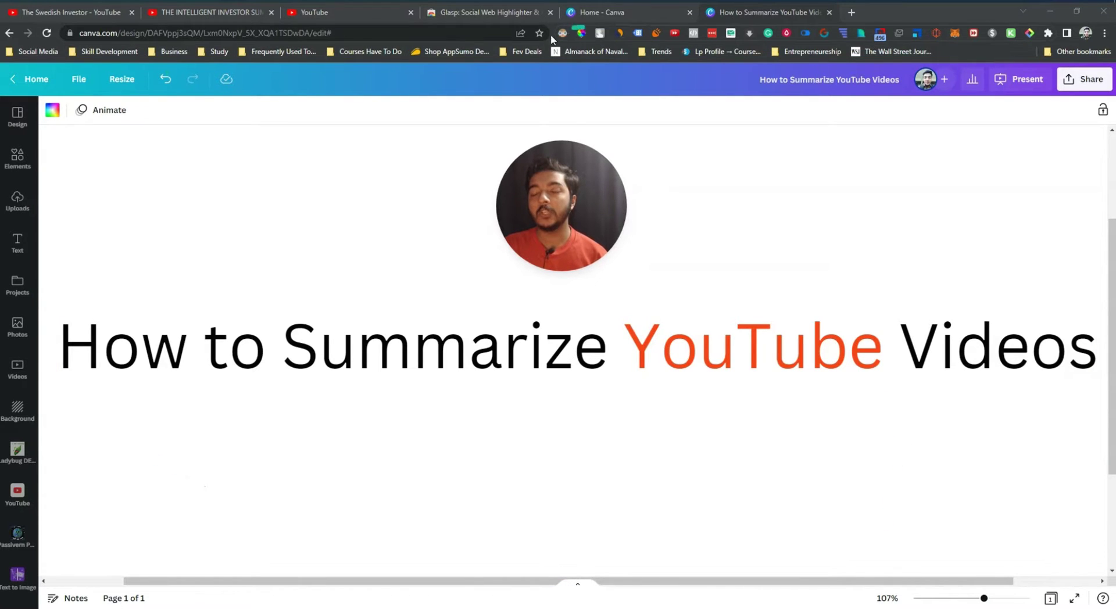
Step: Show the Glasp: Social Web Highlighter & Note-taking store page and confirm the extension is installed
left_click(489, 20)
left_click_drag(581, 274, 273, 270)
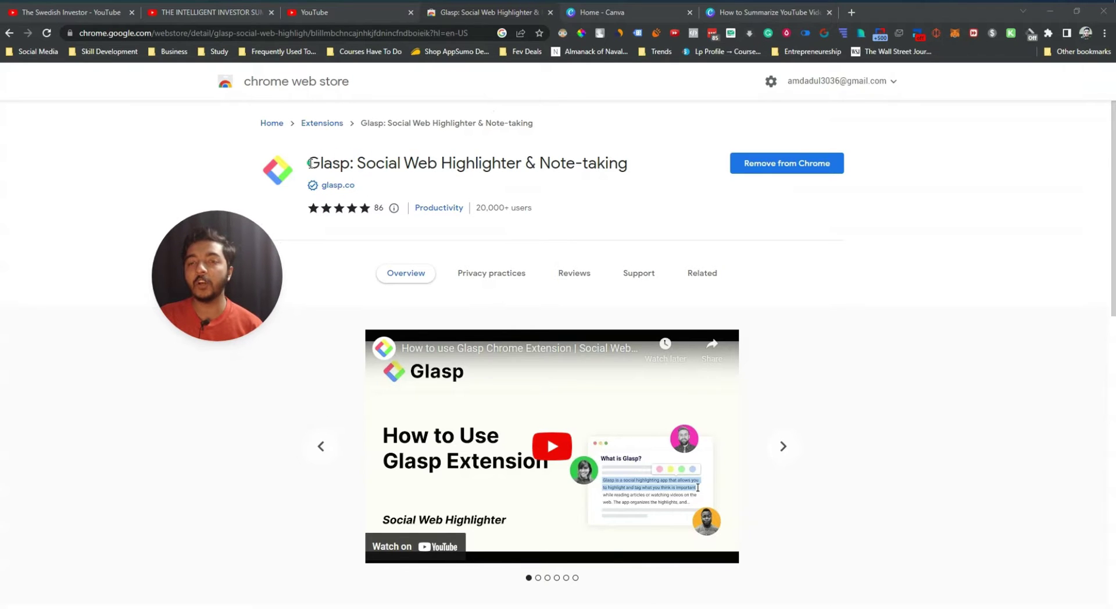
left_click_drag(309, 163, 630, 161)
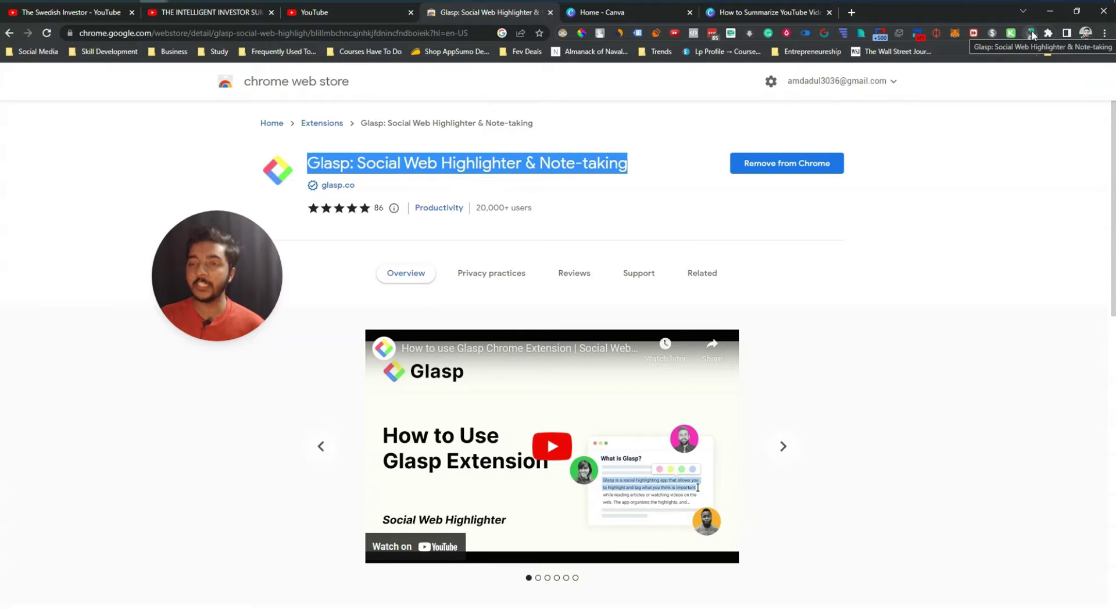
left_click(1032, 35)
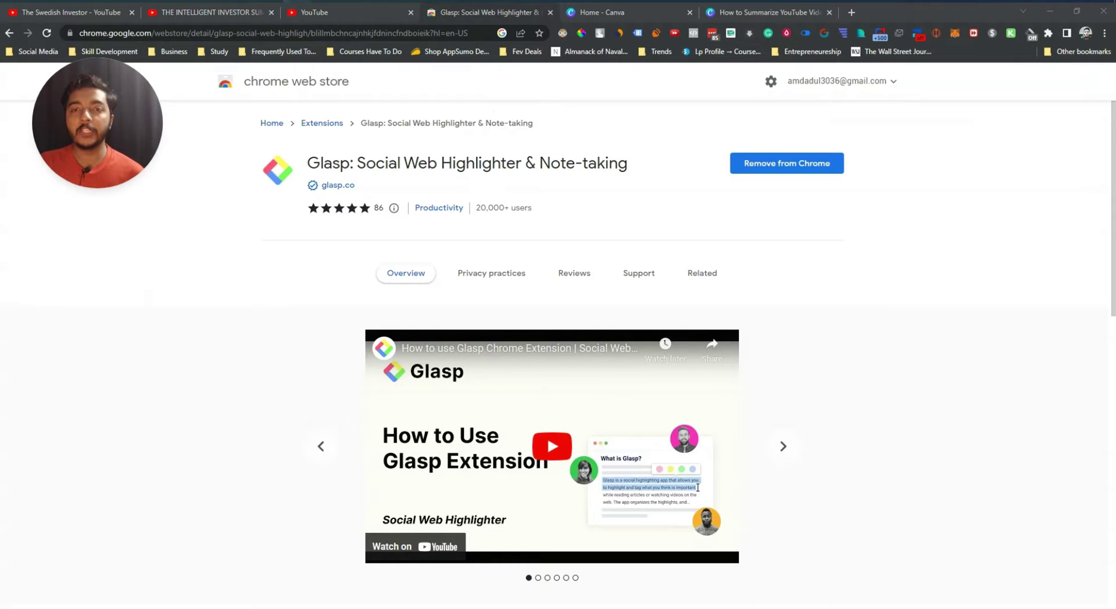
key("alt+Tab")
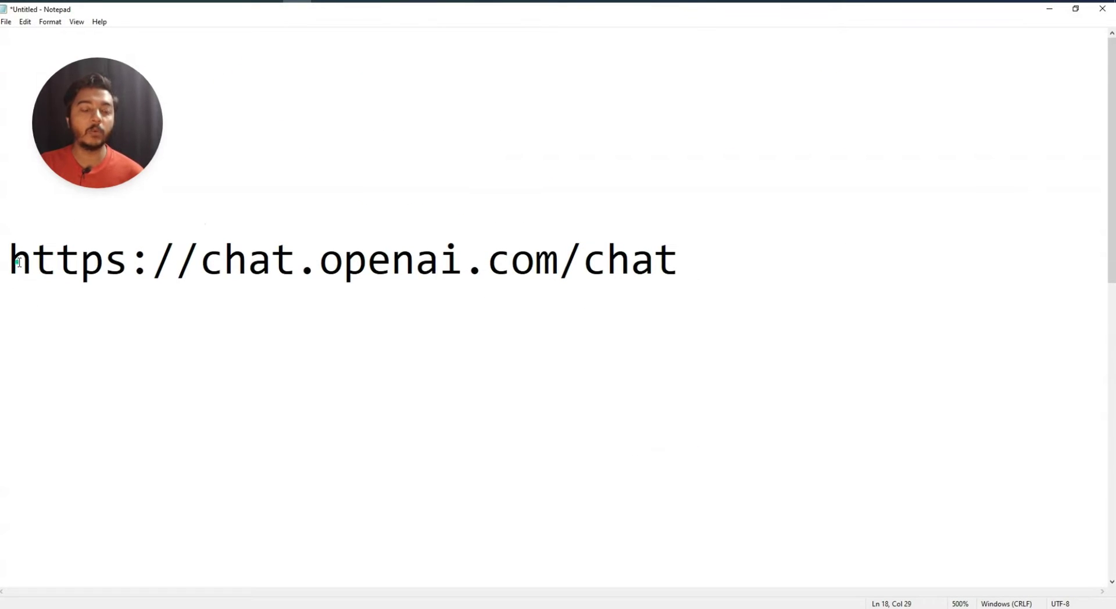
left_click_drag(12, 262, 695, 242)
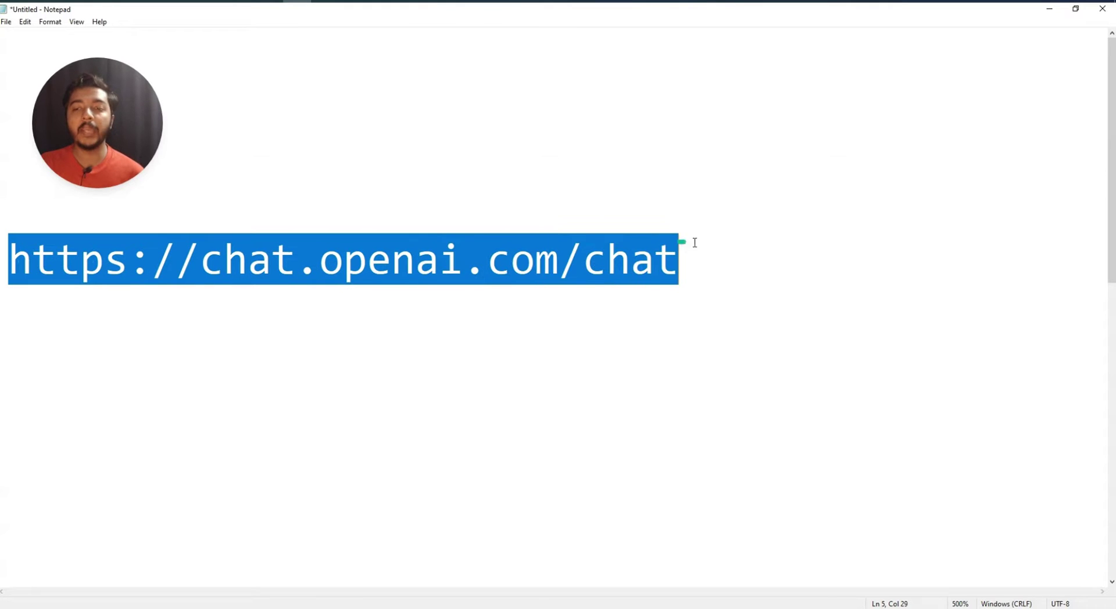
left_click(696, 243)
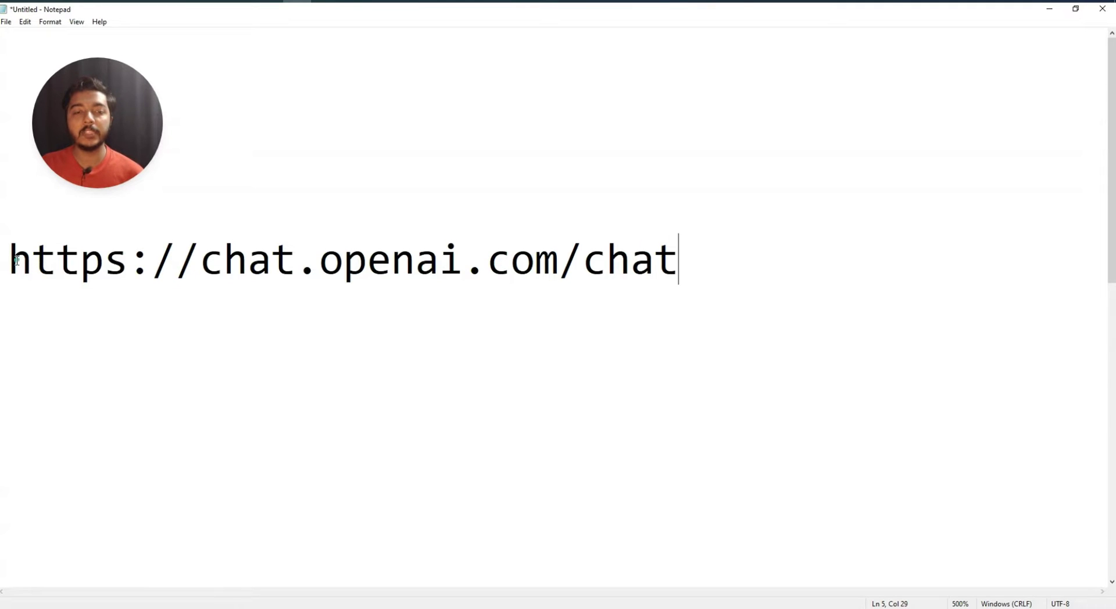
left_click_drag(17, 261, 730, 257)
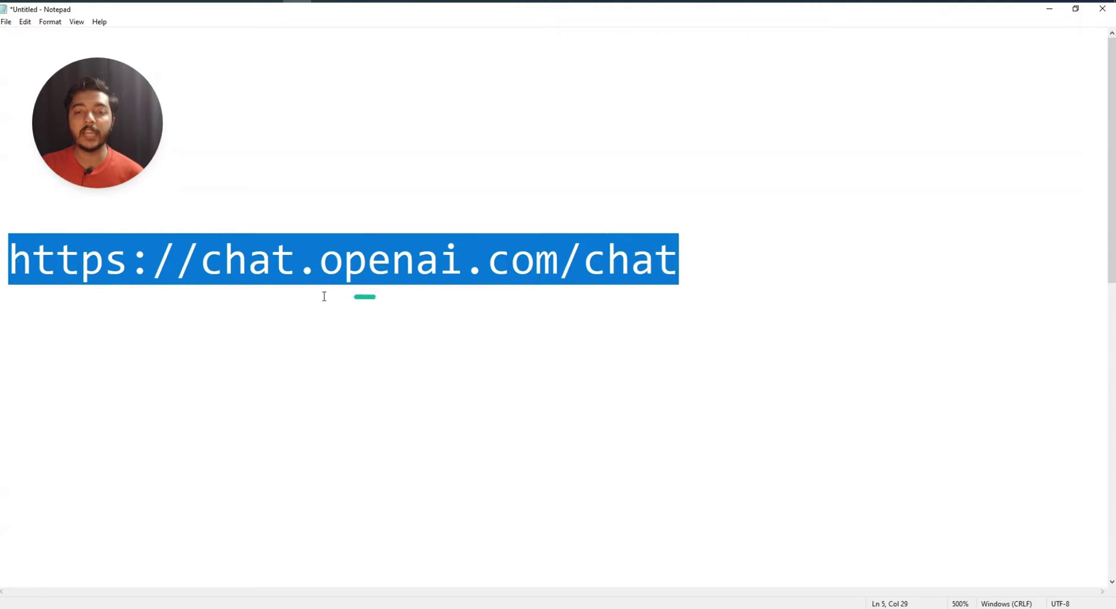
left_click(731, 263)
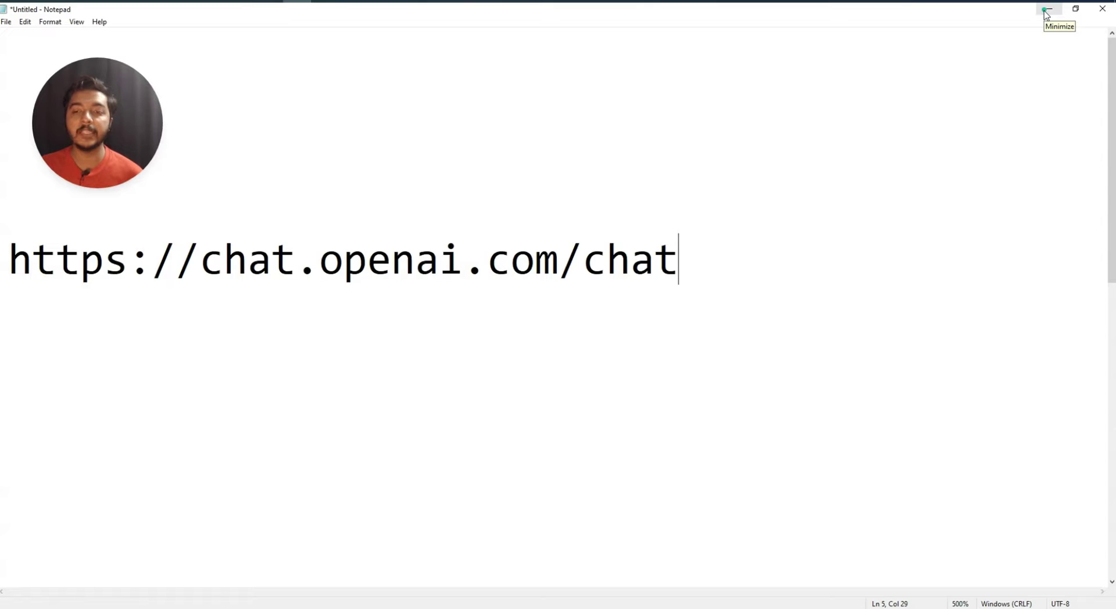
left_click_drag(105, 261, 632, 259)
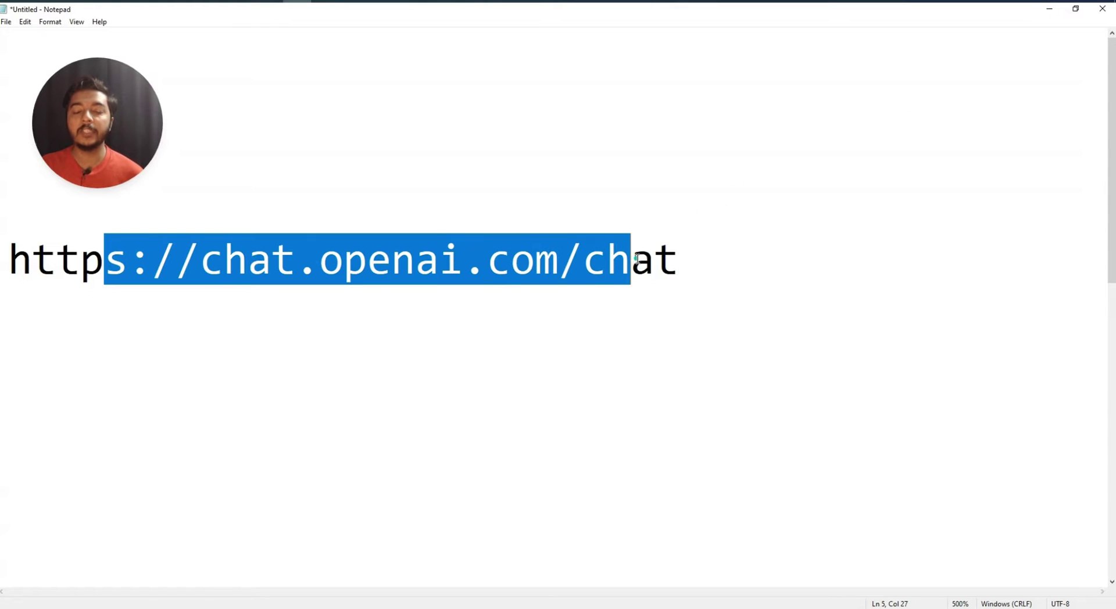
left_click(631, 259)
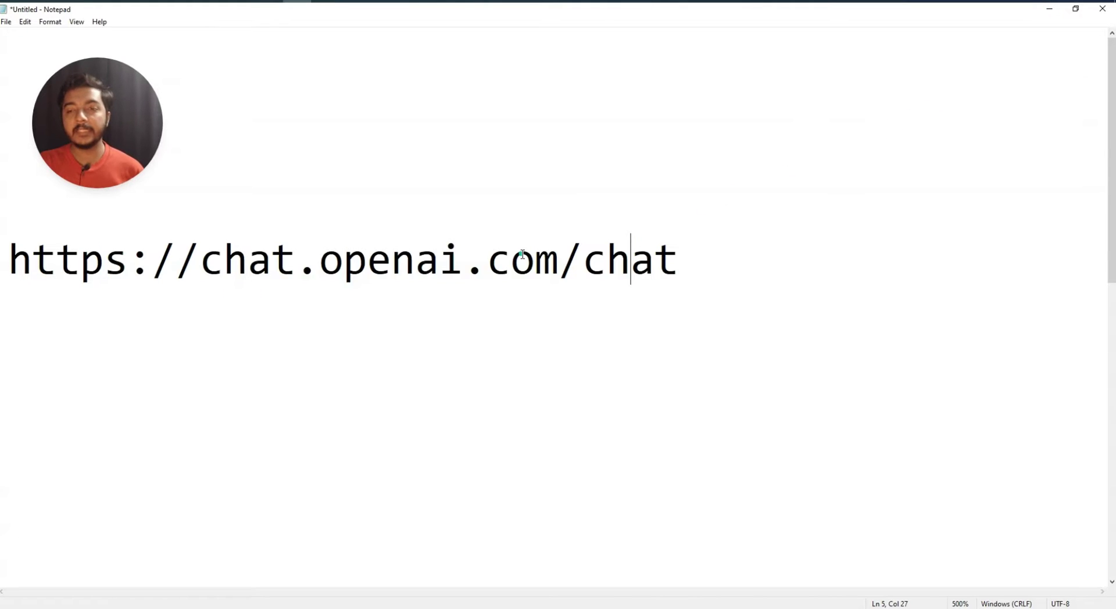
left_click(1049, 8)
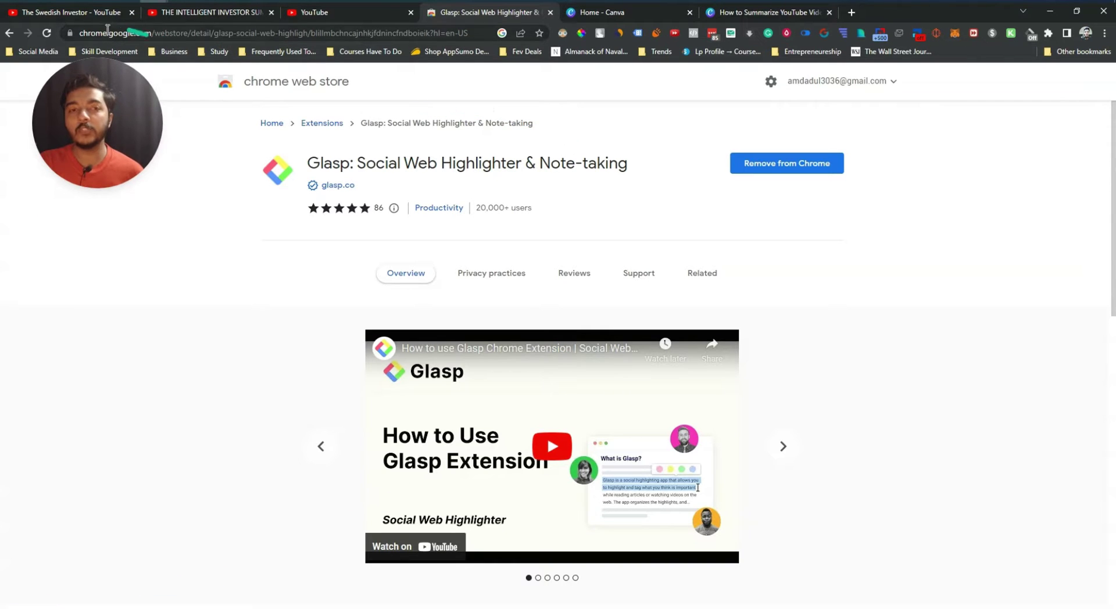
Step: Switch to The Swedish Investor channel's Videos tab and scroll through its video list
left_click(326, 15)
left_click_drag(163, 143, 1020, 213)
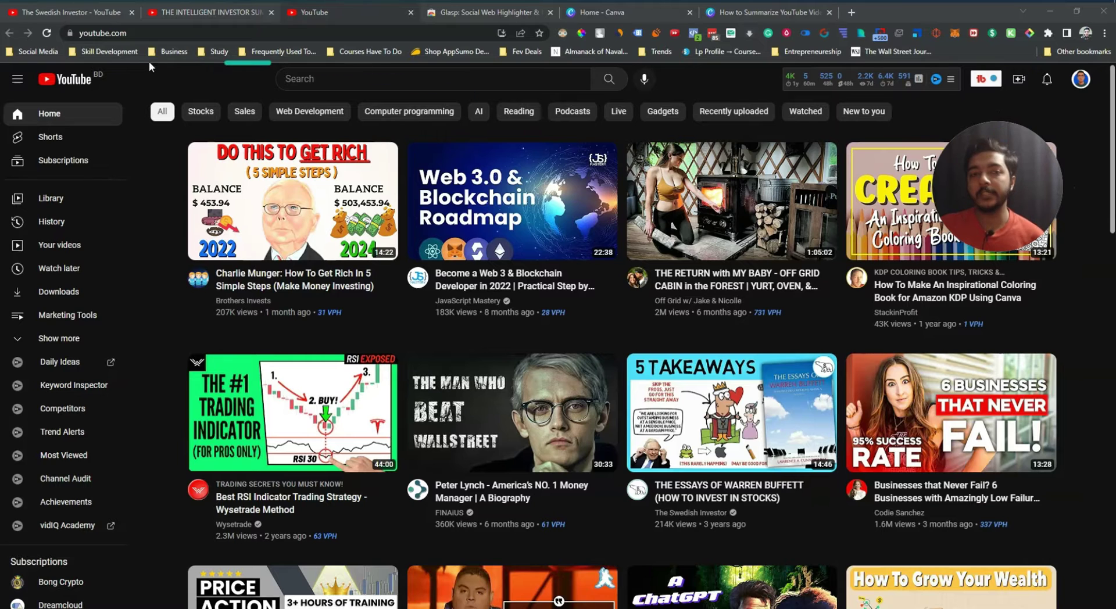
left_click(90, 18)
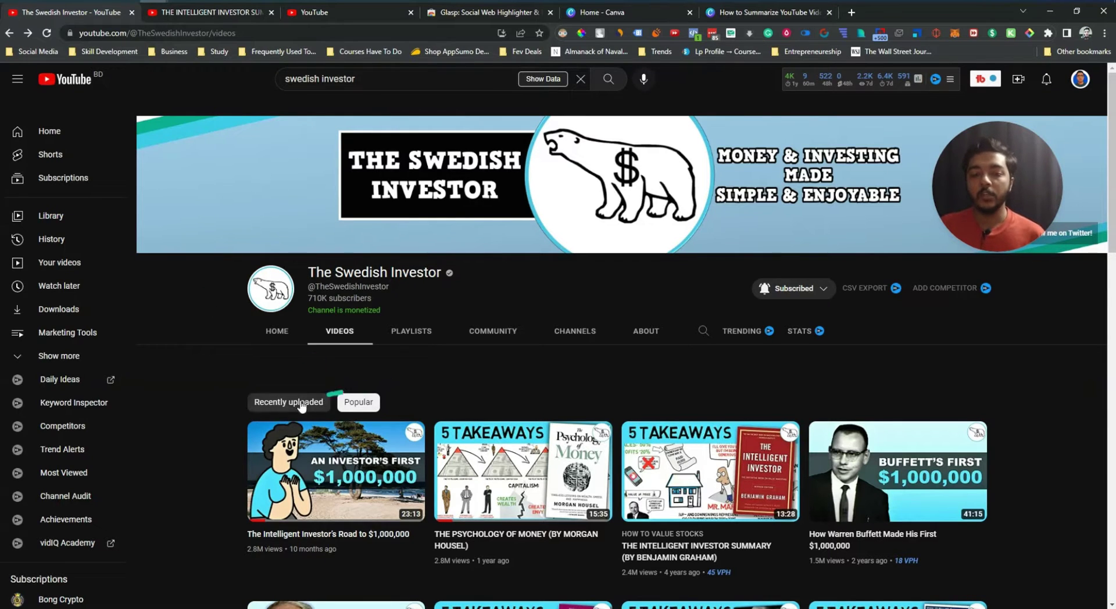
scroll(581, 378, "down", 1)
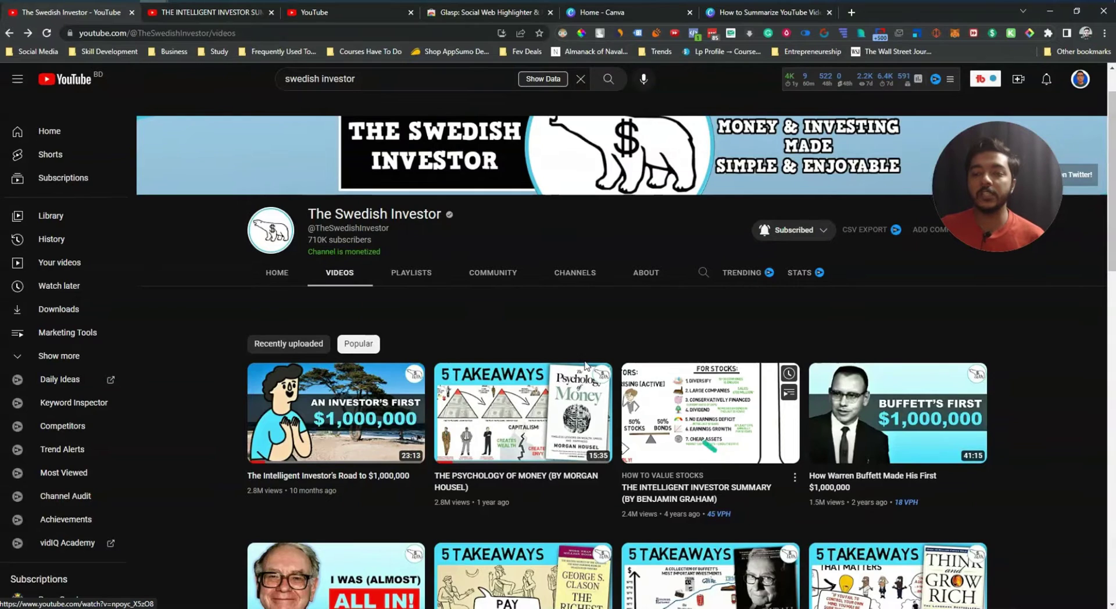
Step: Open THE INTELLIGENT INVESTOR SUMMARY video, expand Glasp's Transcript & Summary panel, and send it to ChatGPT
left_click(220, 16)
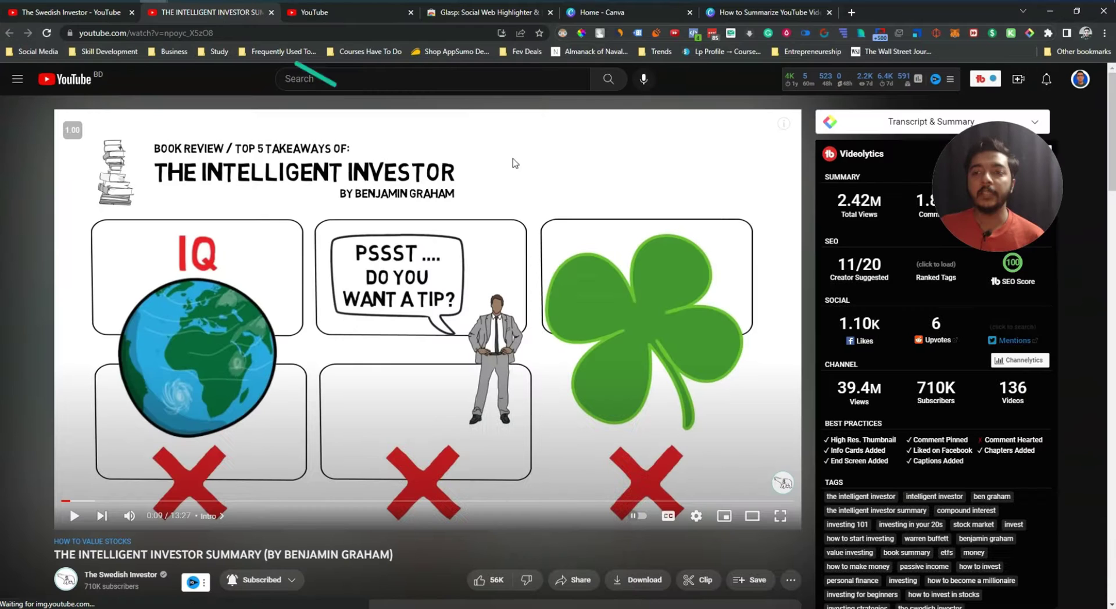
left_click_drag(795, 251, 130, 281)
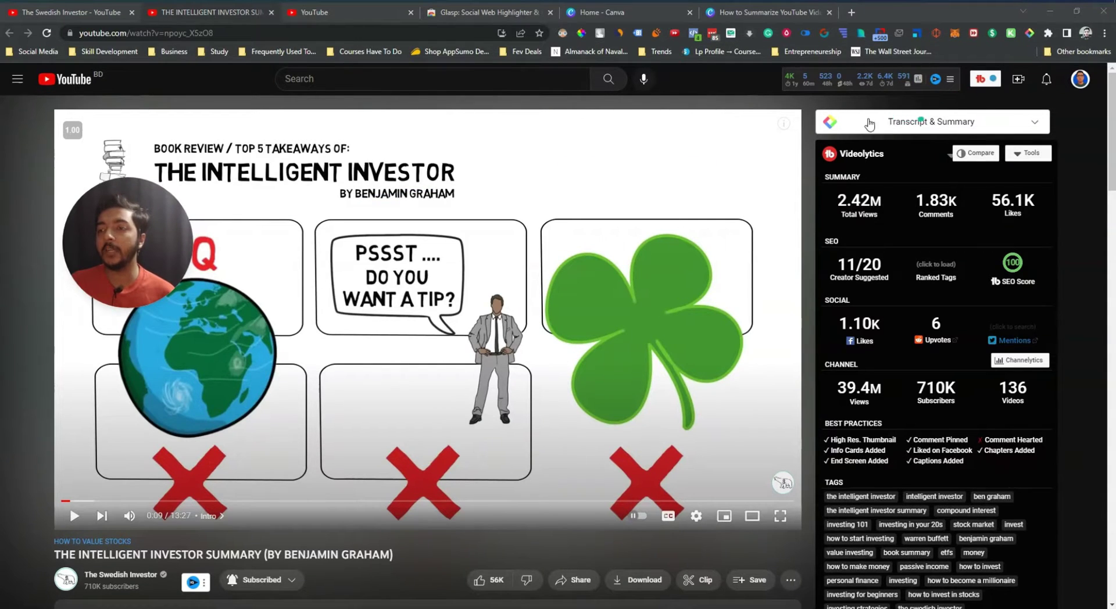
left_click(957, 125)
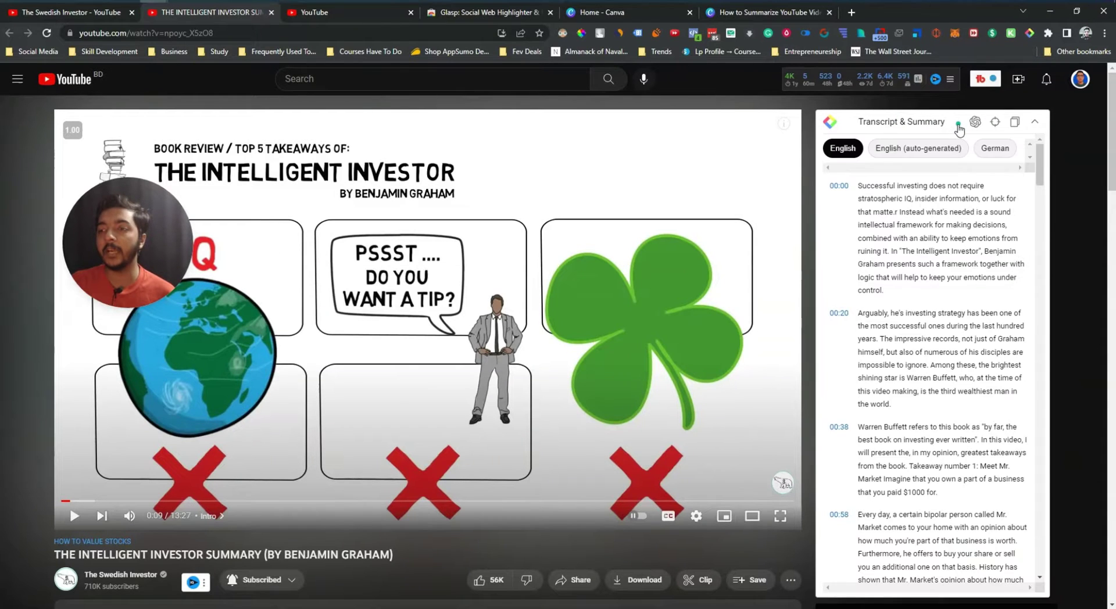
left_click_drag(889, 224, 952, 582)
scroll(938, 497, "up", 5)
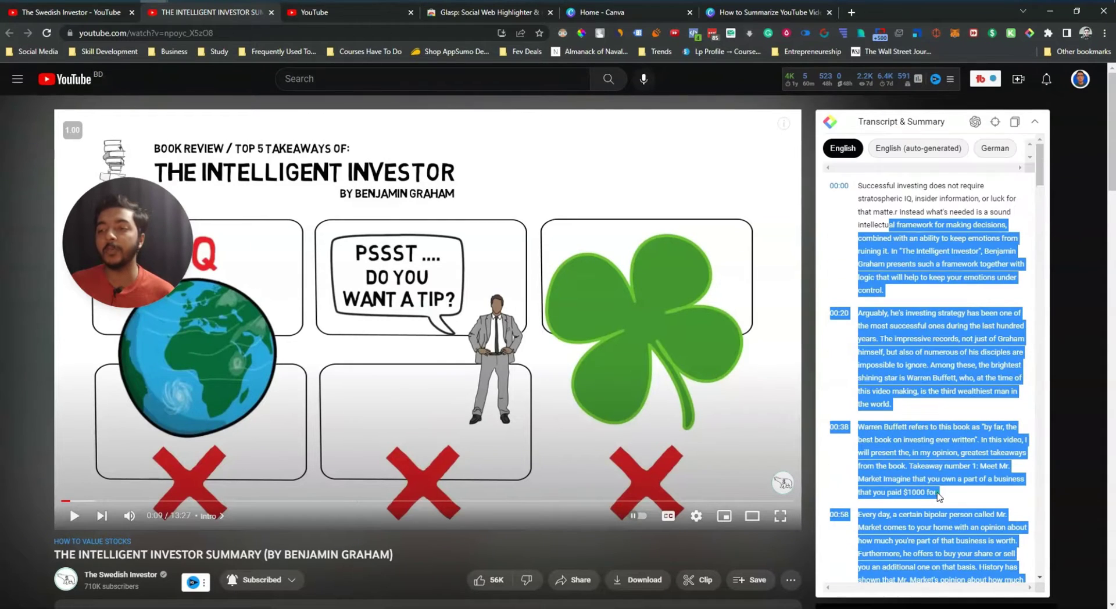
left_click(905, 278)
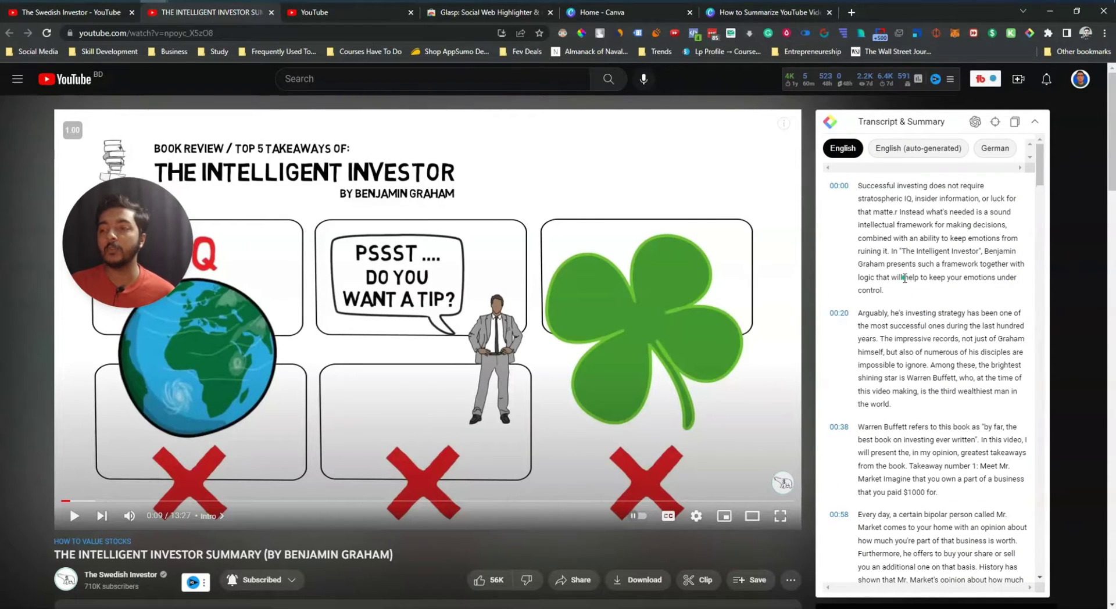
left_click(976, 122)
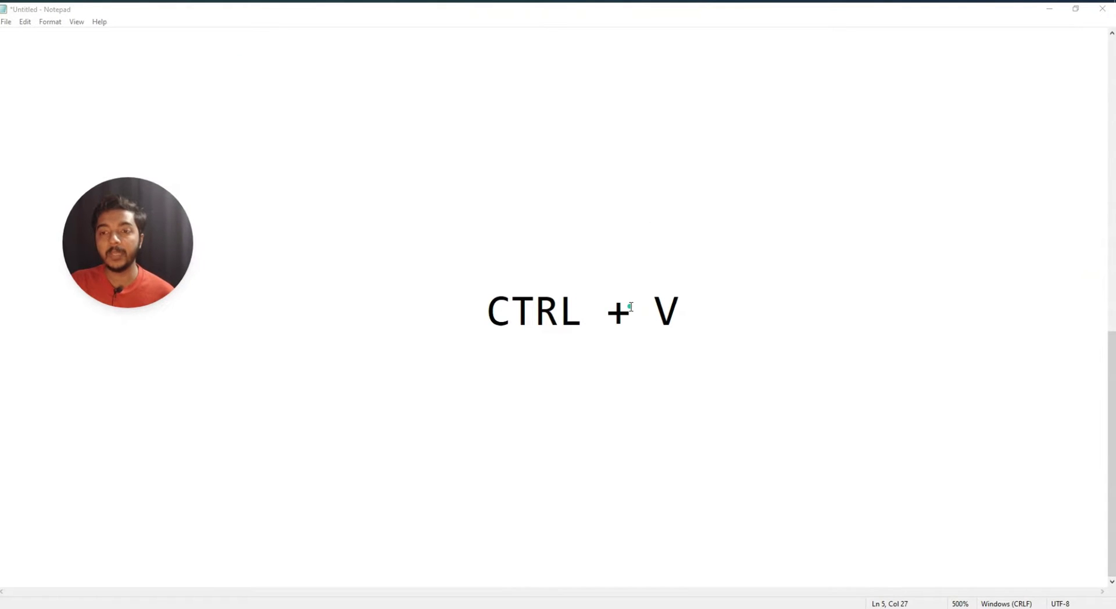
Step: Paste the video transcript into ChatGPT and submit it for a summary
left_click(1050, 9)
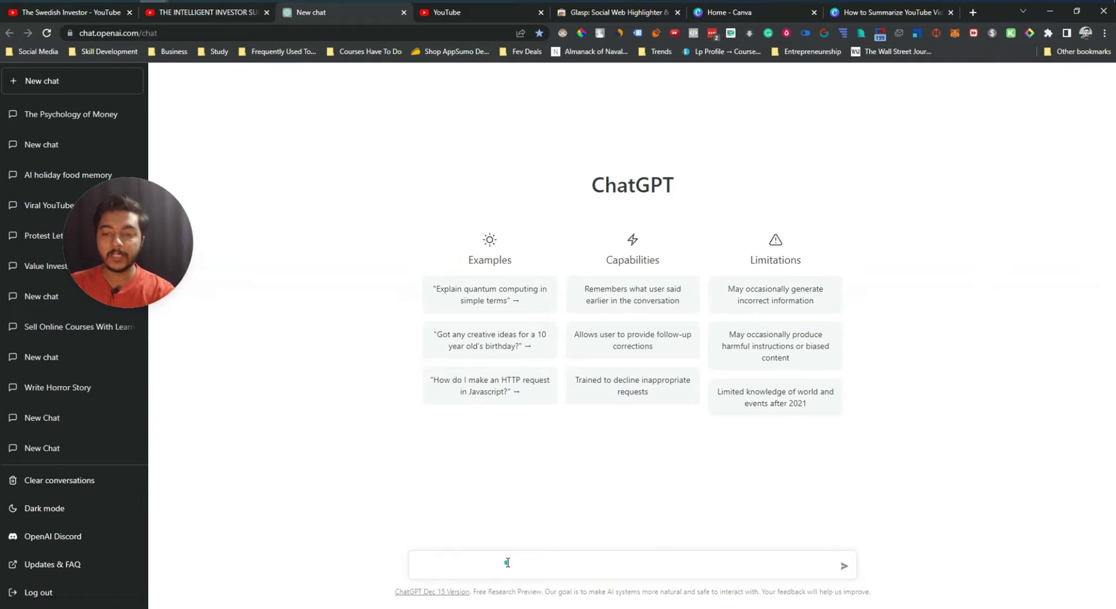
key("ctrl+v")
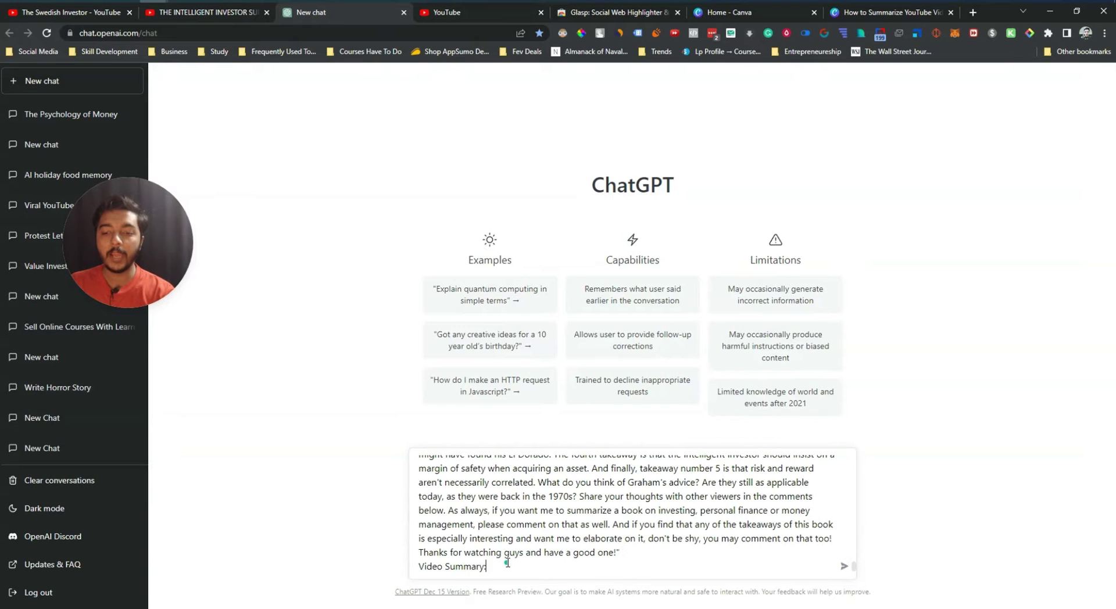
scroll(508, 562, "up", 10)
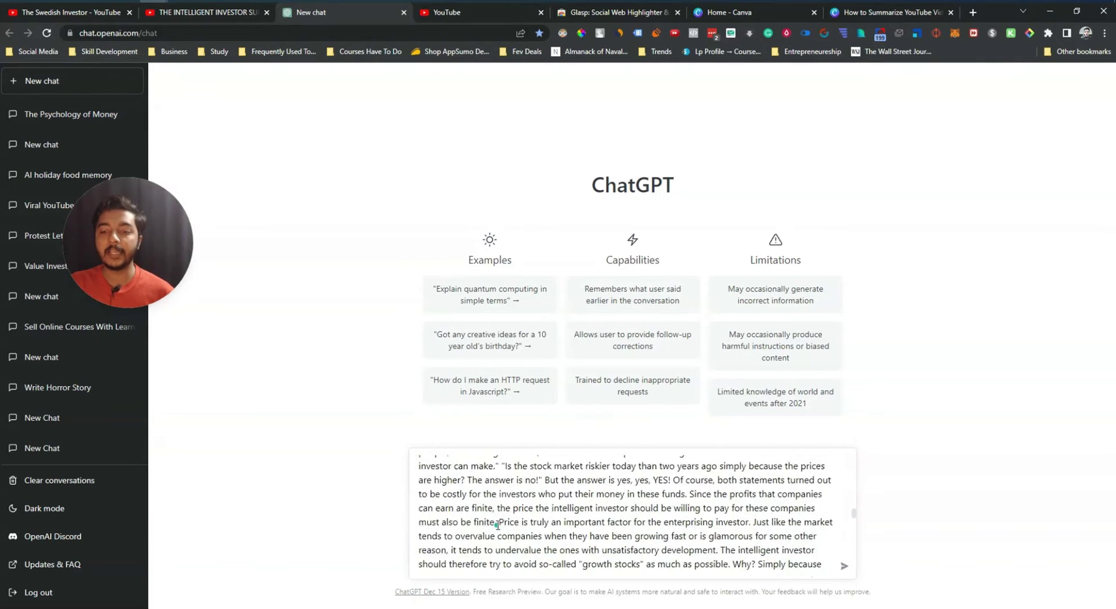
scroll(497, 525, "down", 10)
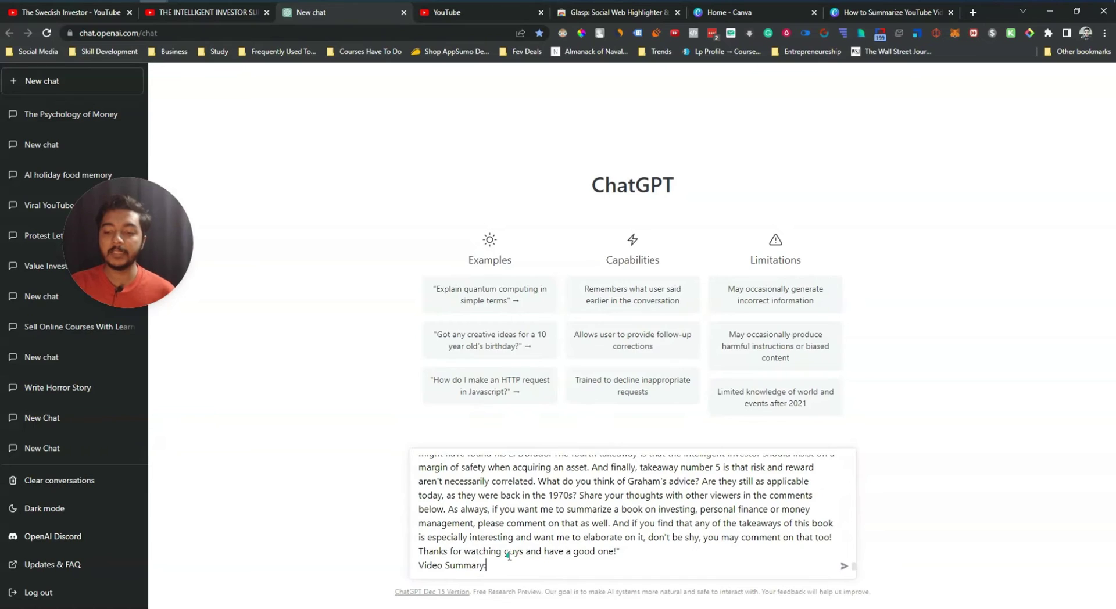
key("Return")
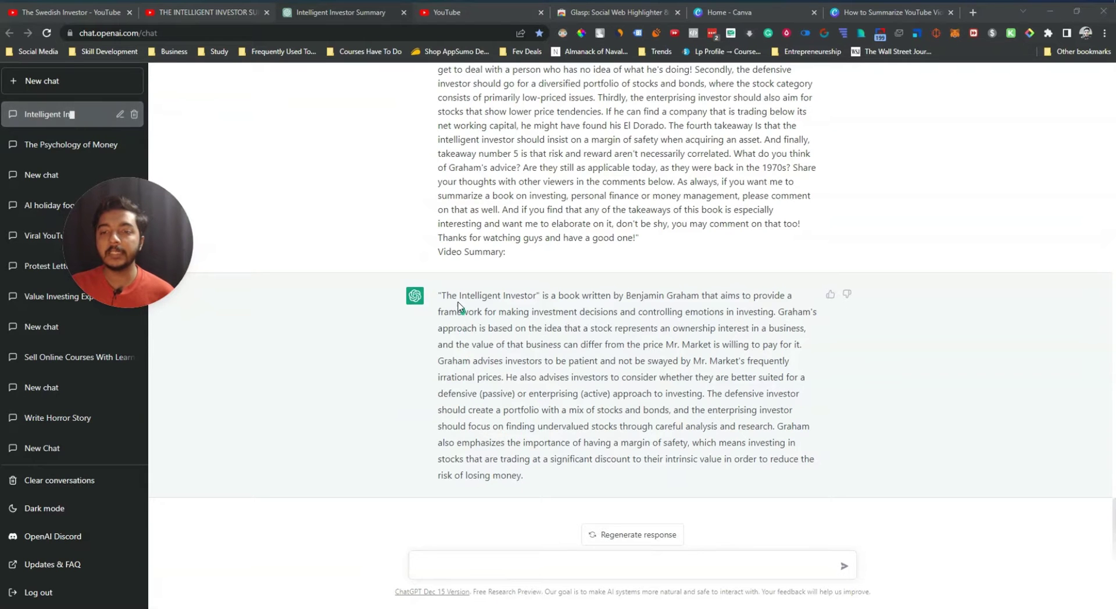
Step: Save ChatGPT's summary reply as a Glasp highlight and return to the YouTube video tab
left_click_drag(452, 296, 619, 459)
left_click(358, 420)
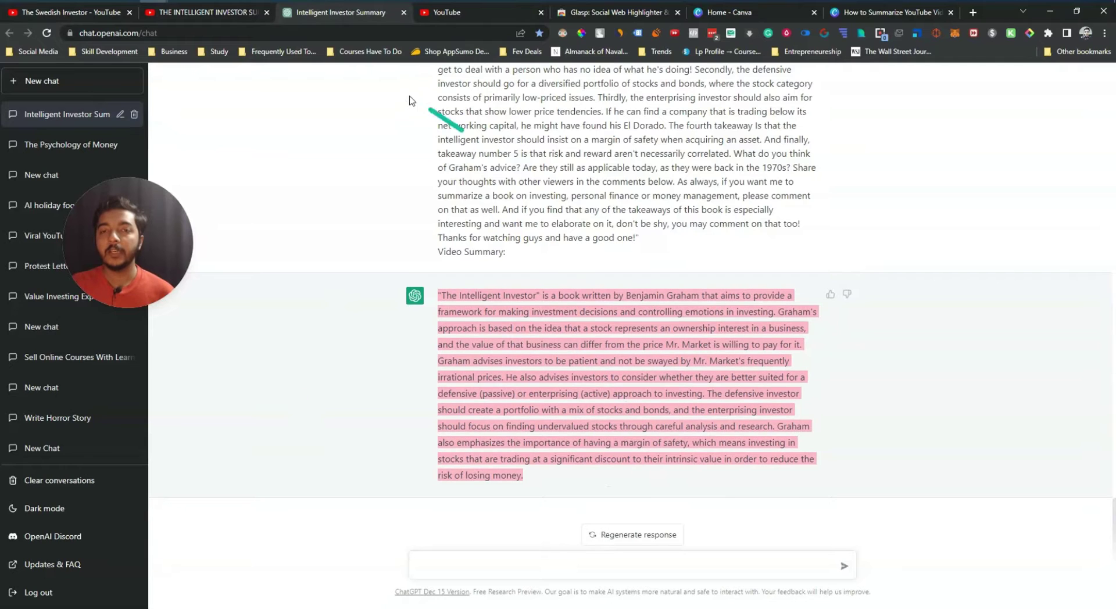
left_click(224, 16)
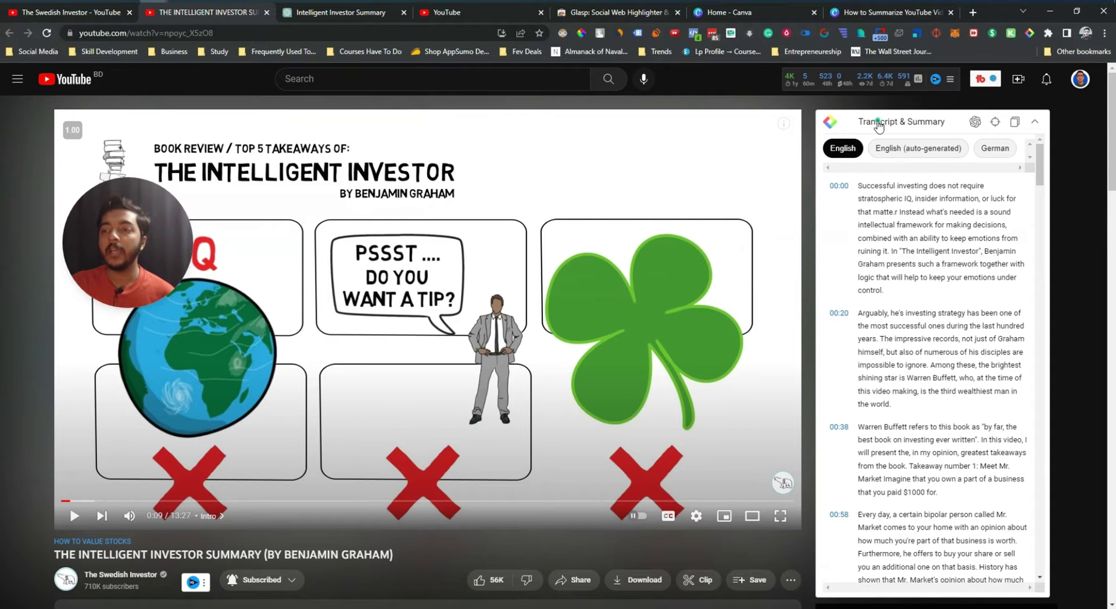
left_click(877, 125)
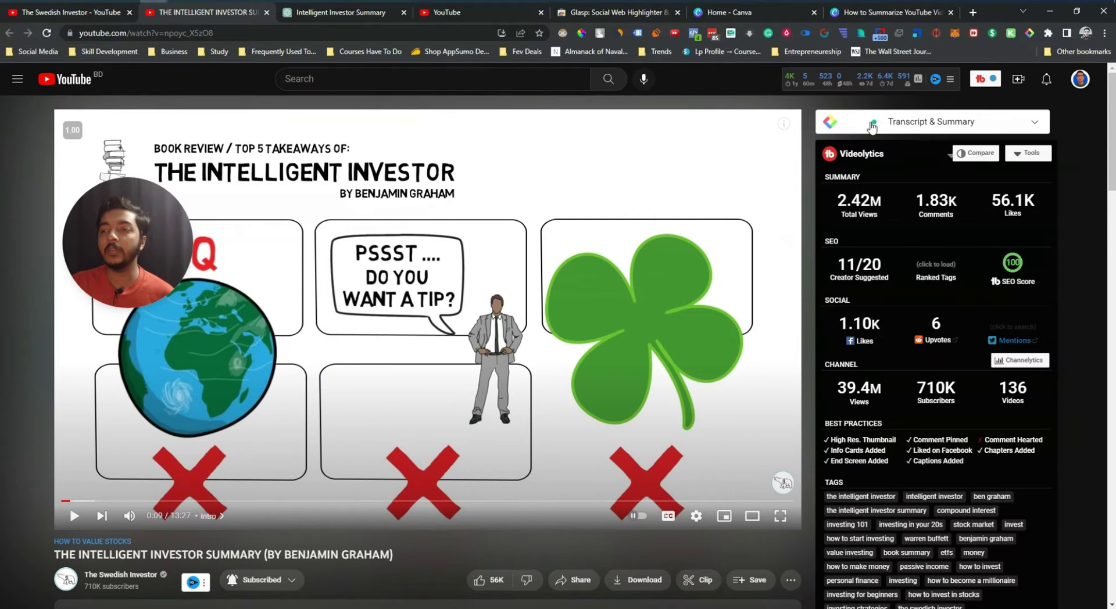
left_click(954, 123)
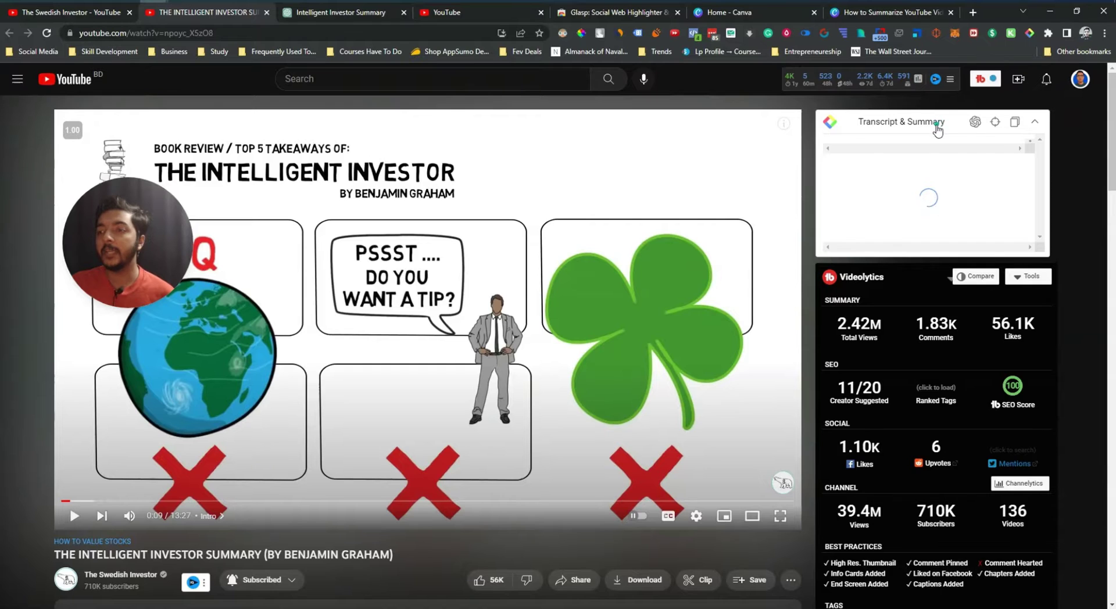
left_click(976, 123)
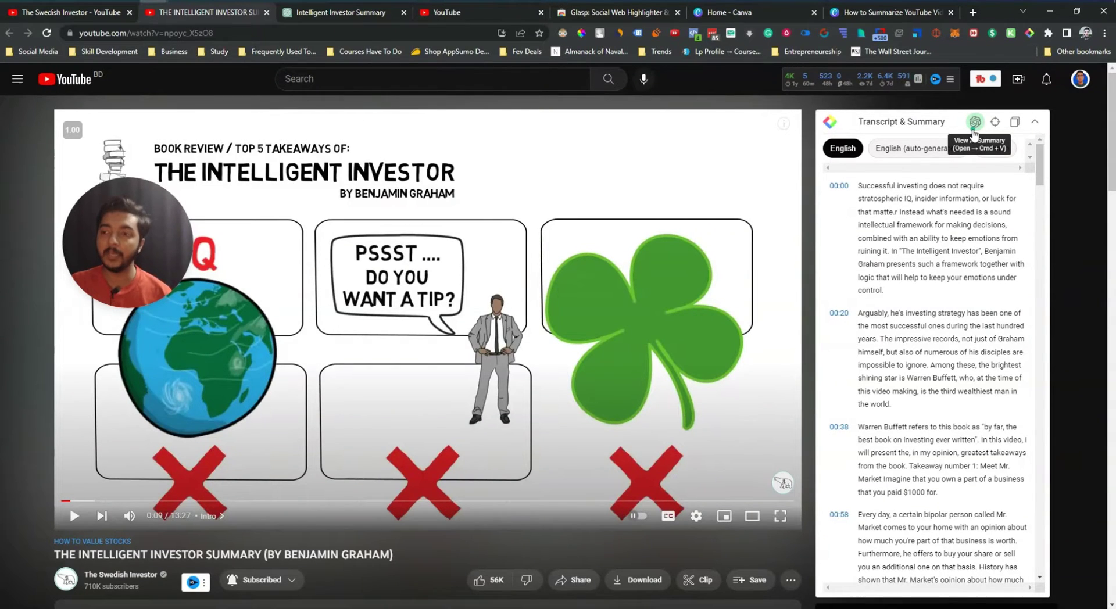
Step: Paste the Title/Video Transcript/Video Summary prompt into the Intelligent Investor Summary chat
left_click(317, 17)
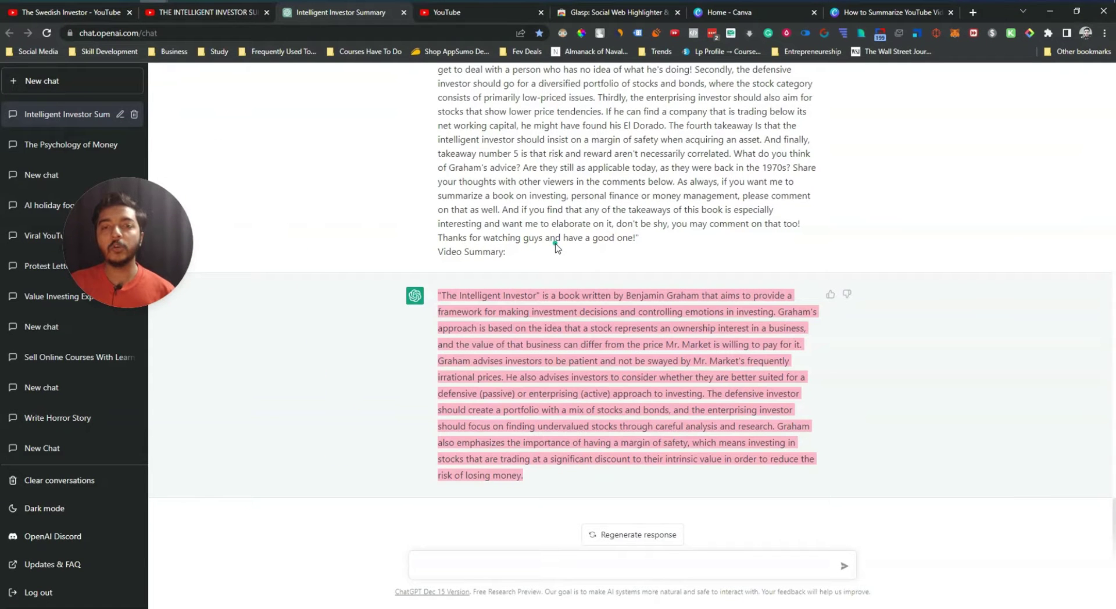
scroll(557, 247, "up", 8)
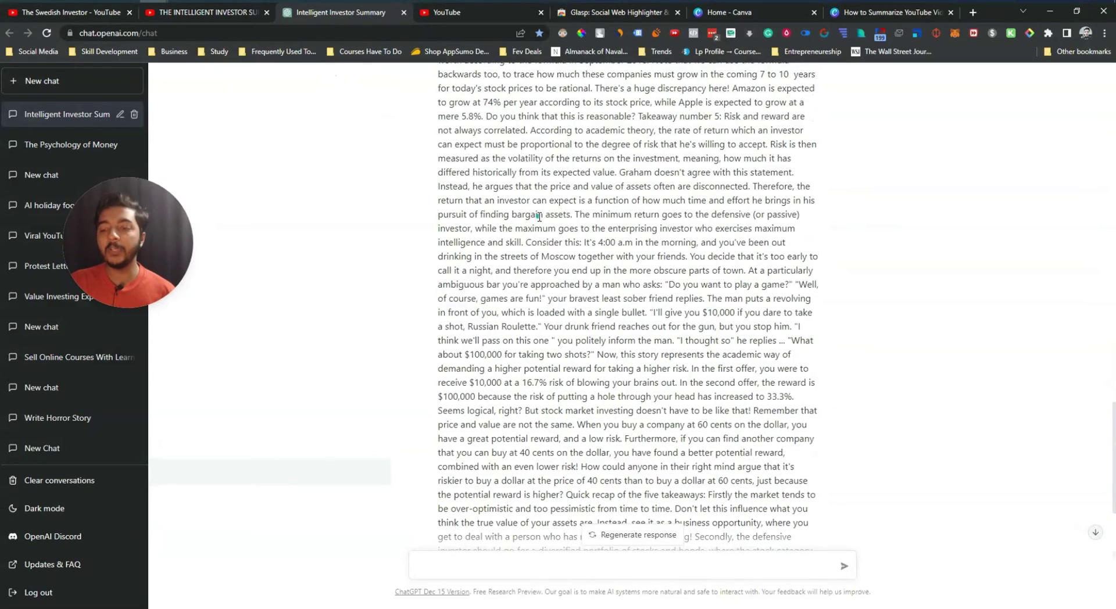
scroll(539, 217, "down", 8)
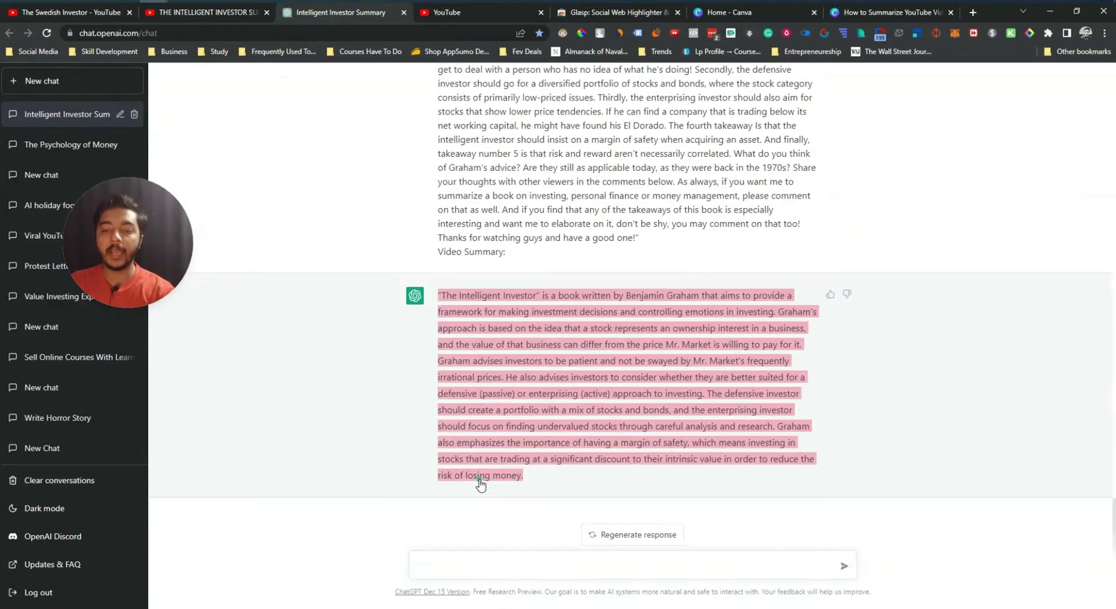
key("ctrl+v")
scroll(472, 528, "up", 10)
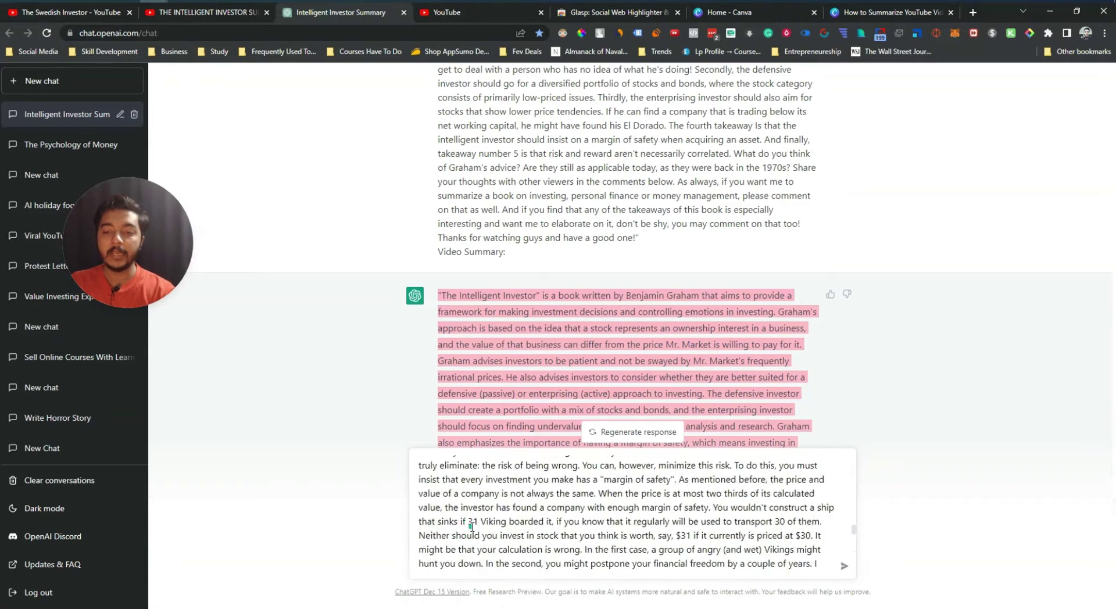
scroll(472, 528, "up", 2)
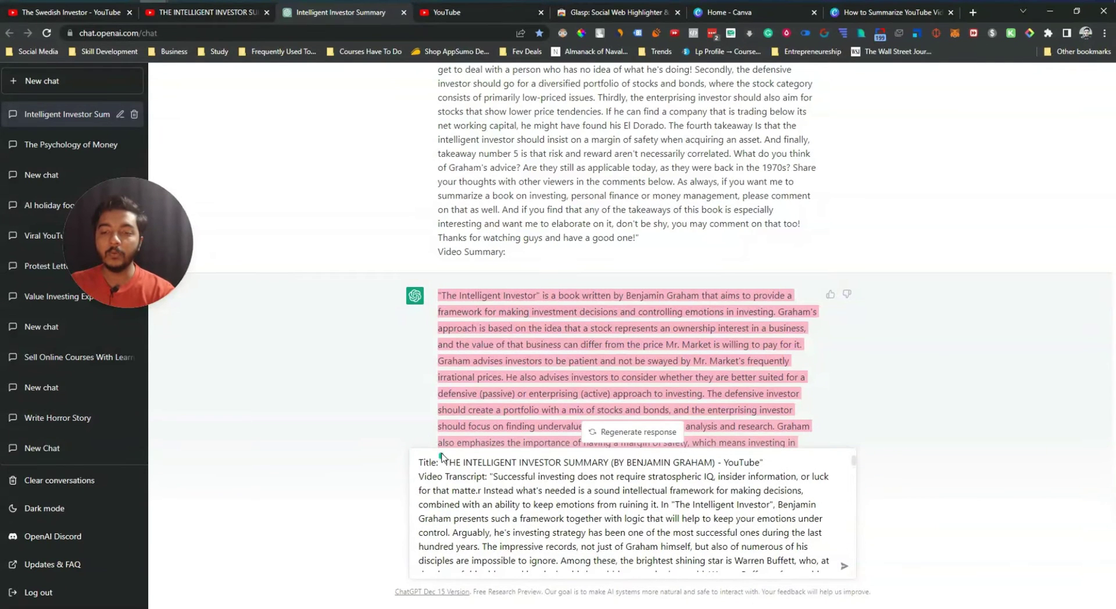
Step: Review the pasted title, transcript and 'Video Summary:' label, then submit the prompt
left_click_drag(446, 462, 746, 462)
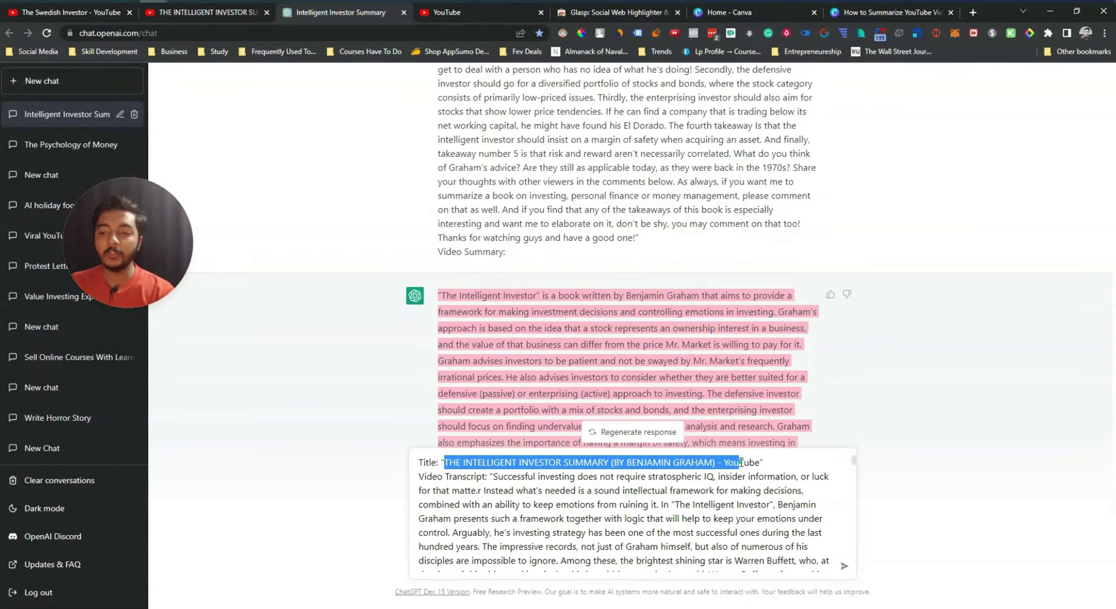
left_click(742, 462)
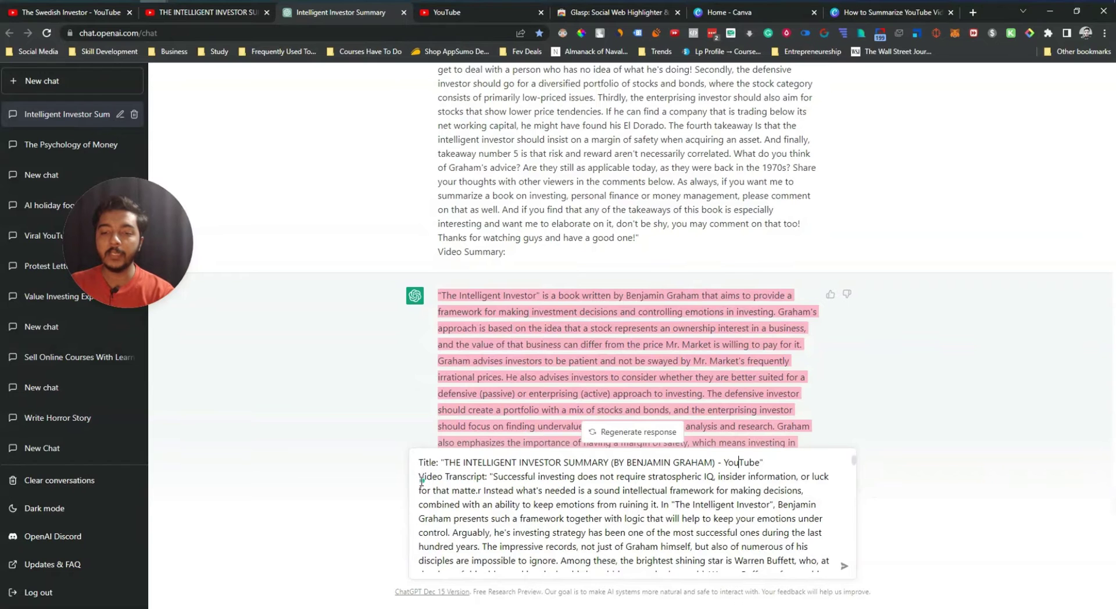
left_click_drag(422, 480, 602, 553)
left_click(502, 481)
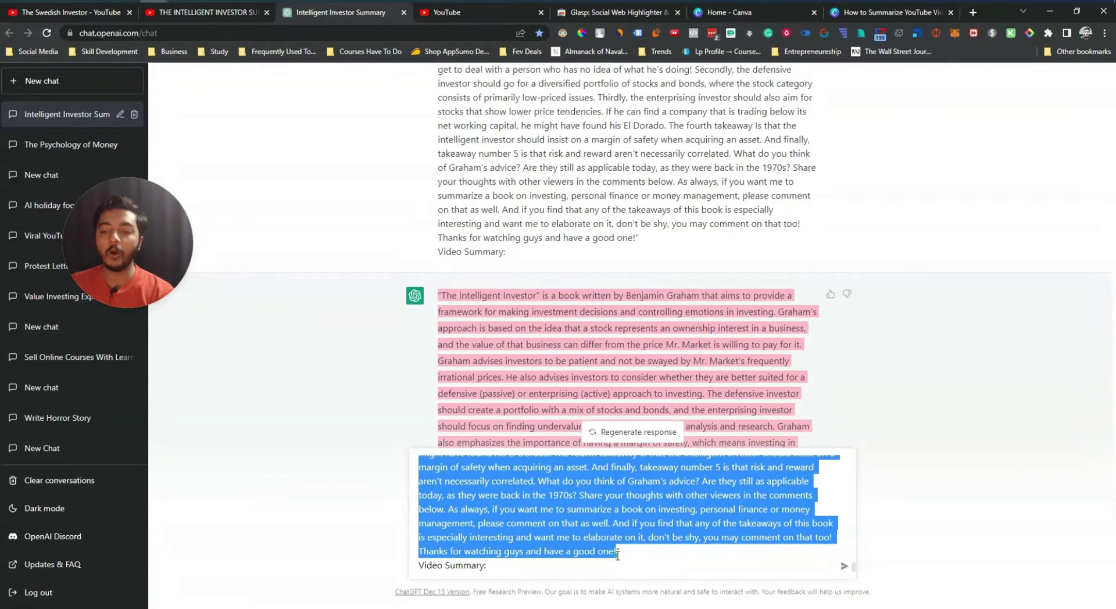
left_click(617, 554)
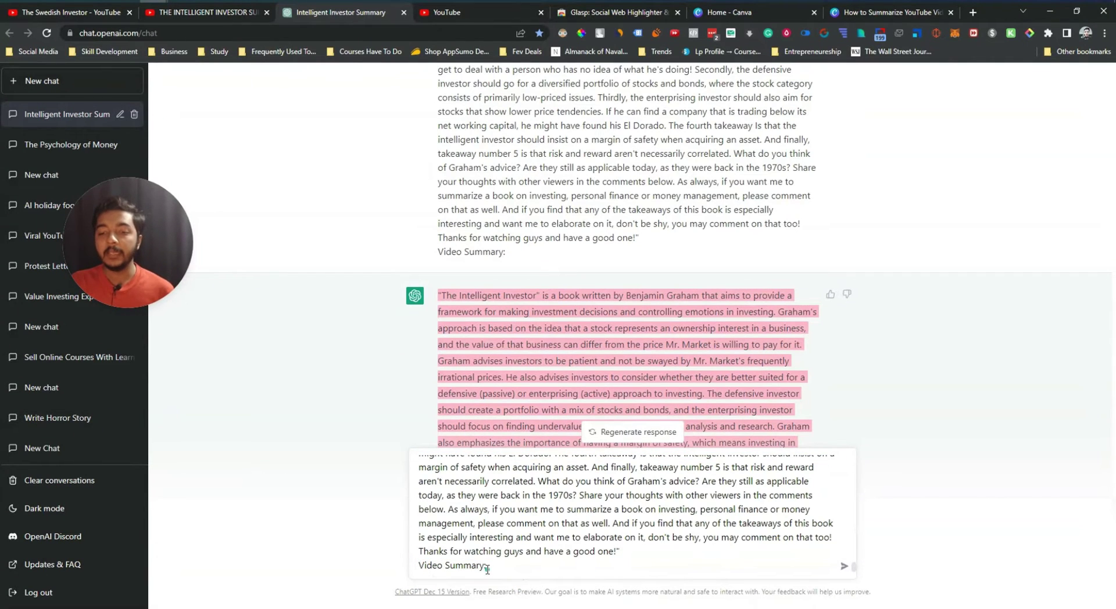
left_click_drag(490, 567, 419, 567)
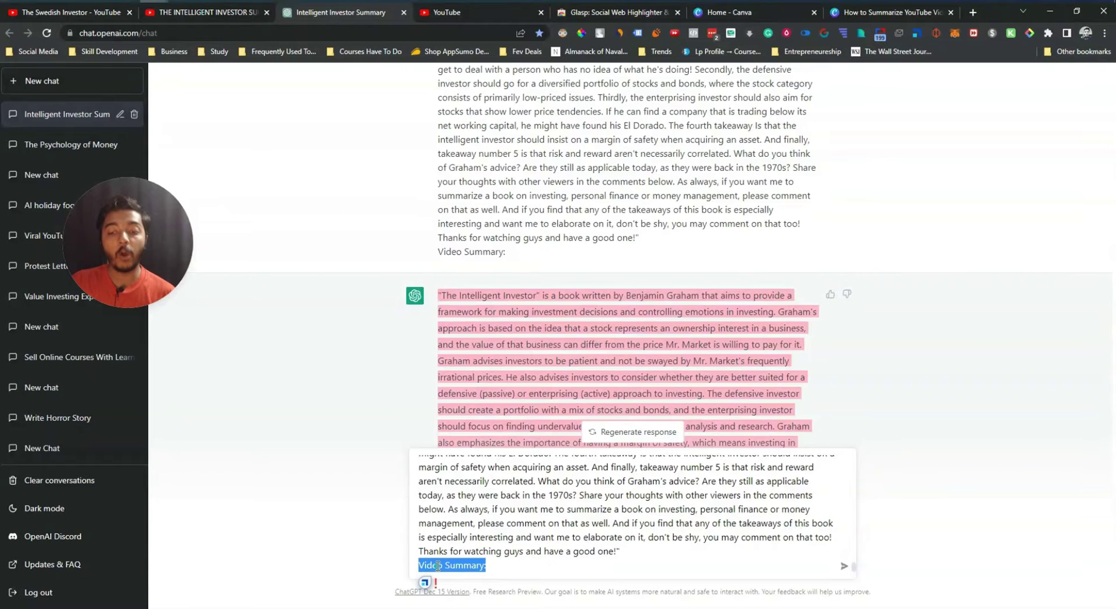
left_click(506, 569)
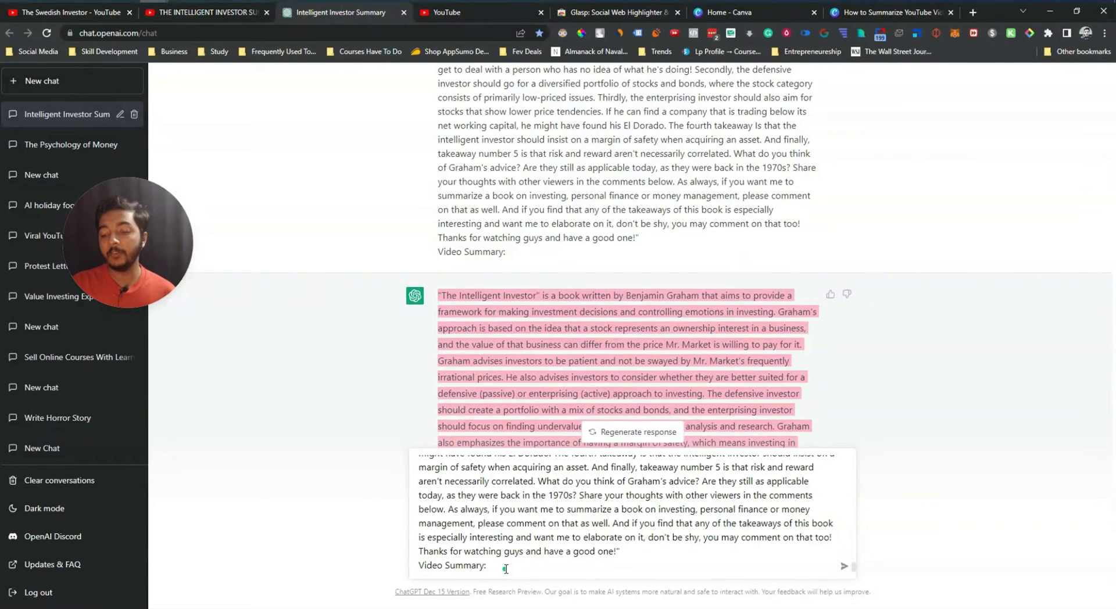
key("Return")
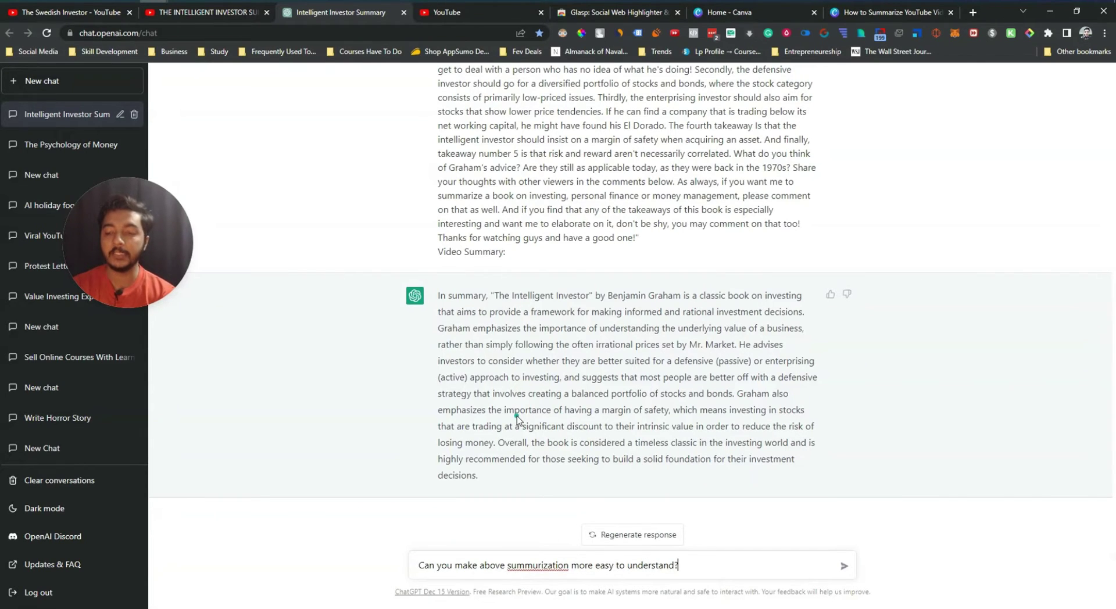
Step: Correct 'summurization' to 'summarization' in the follow-up question and send the simplify request
double_click(538, 565)
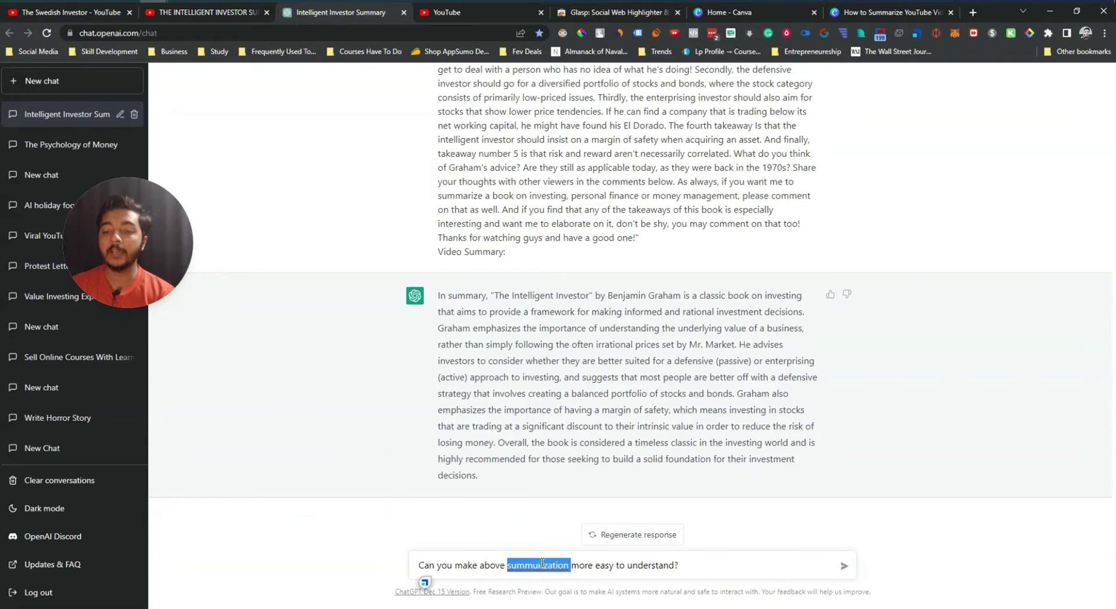
right_click(542, 567)
left_click(584, 326)
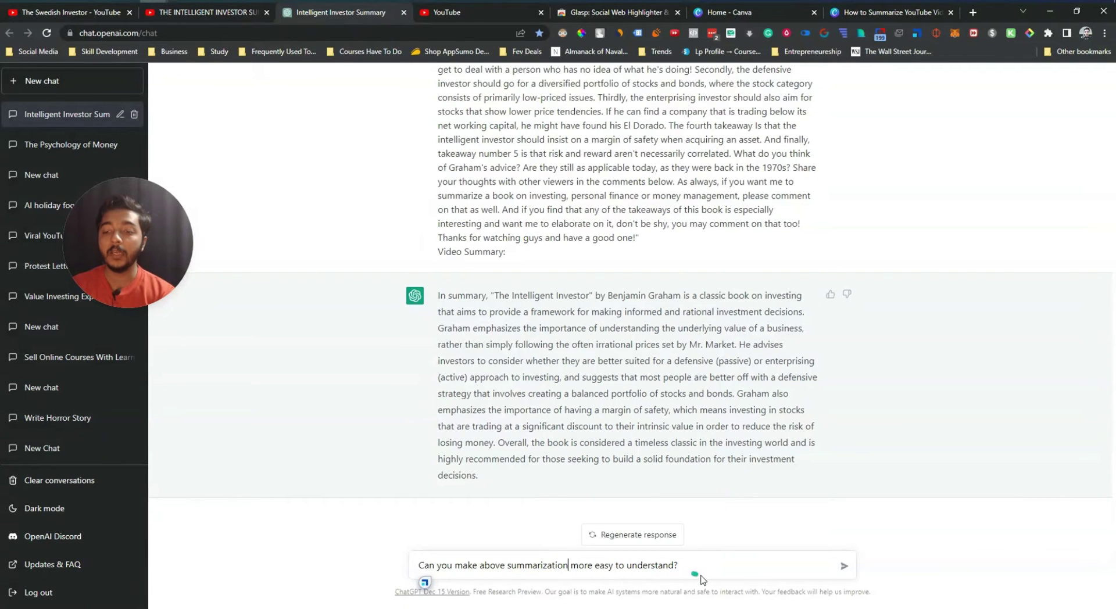
key("Return")
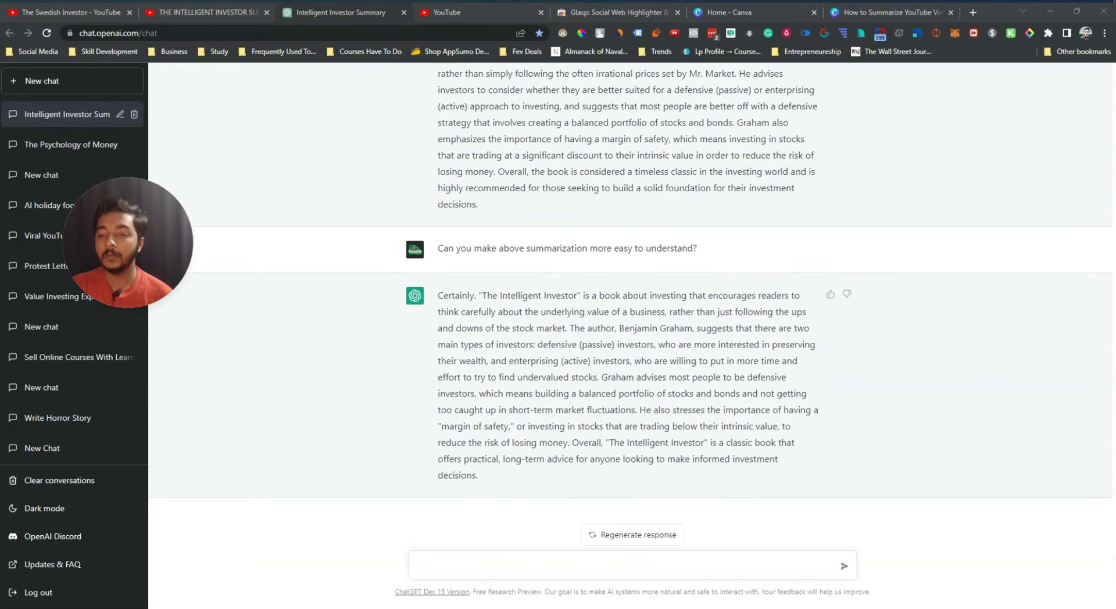
Step: Send ChatGPT the prompt 'Please explain the above paragraph in step by step.'
left_click(474, 563)
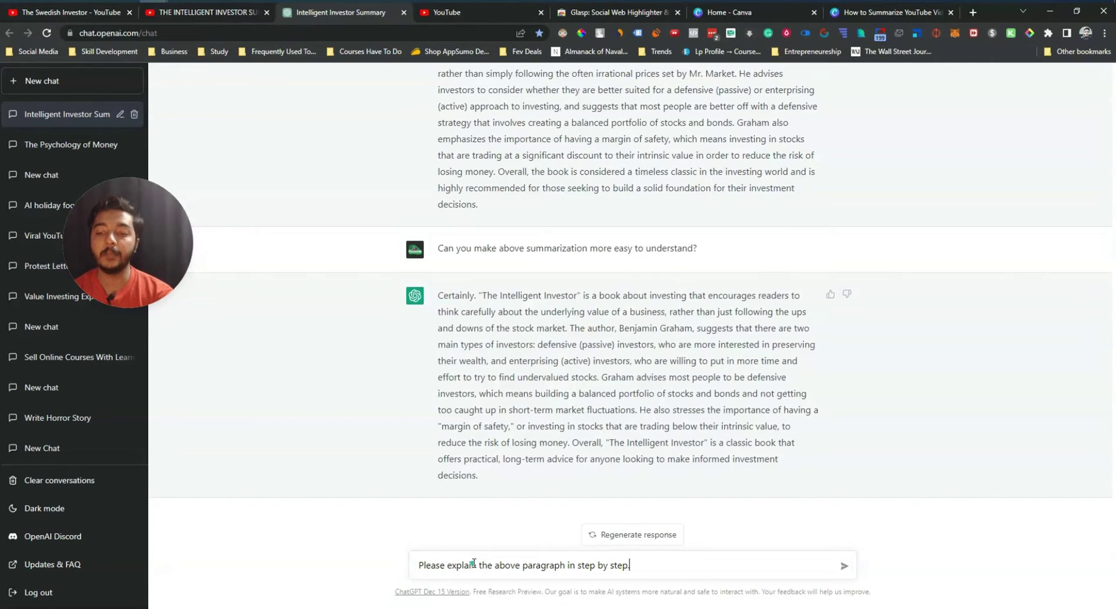
key("Return")
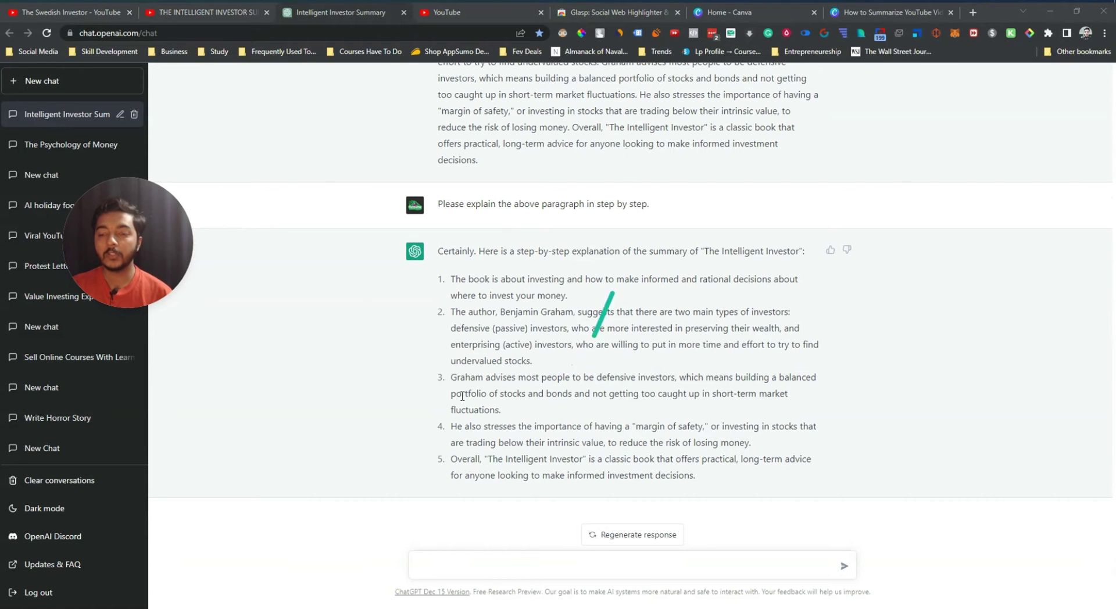
Step: Select the five-item numbered step-by-step list and save it as a pink Glasp highlight
left_click_drag(681, 458, 454, 275)
scroll(518, 382, "up", 7)
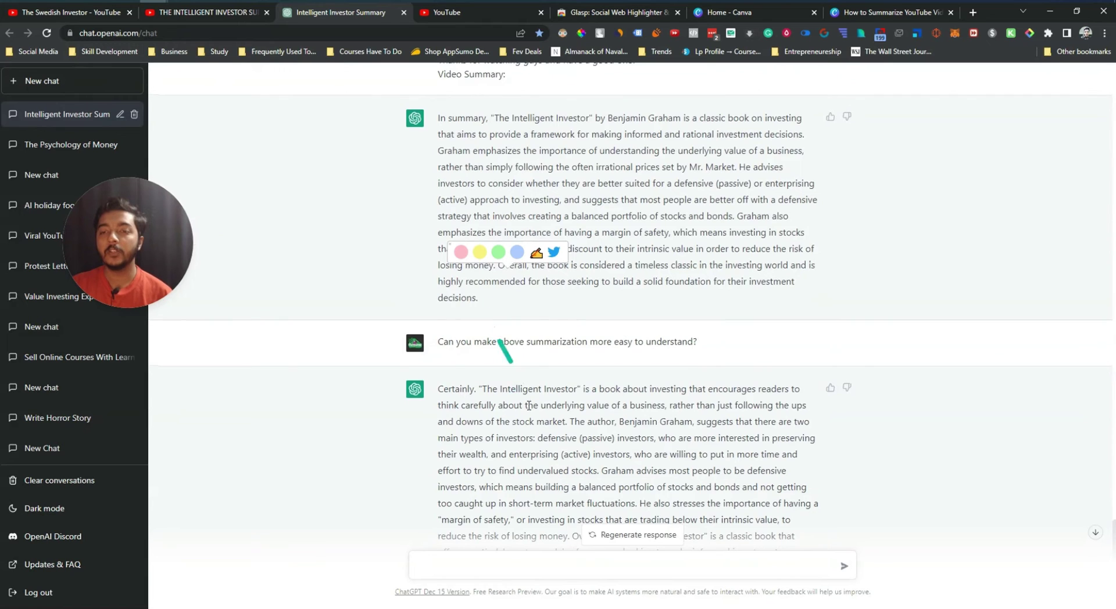
scroll(515, 372, "up", 3)
scroll(527, 401, "down", 8)
left_click(529, 409)
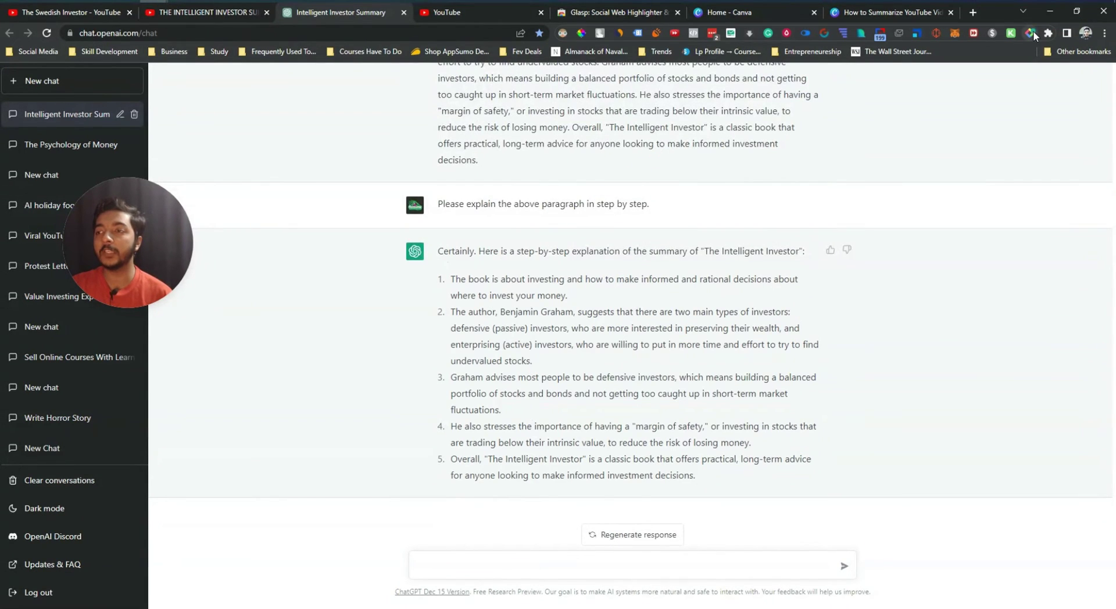
left_click_drag(744, 478, 448, 285)
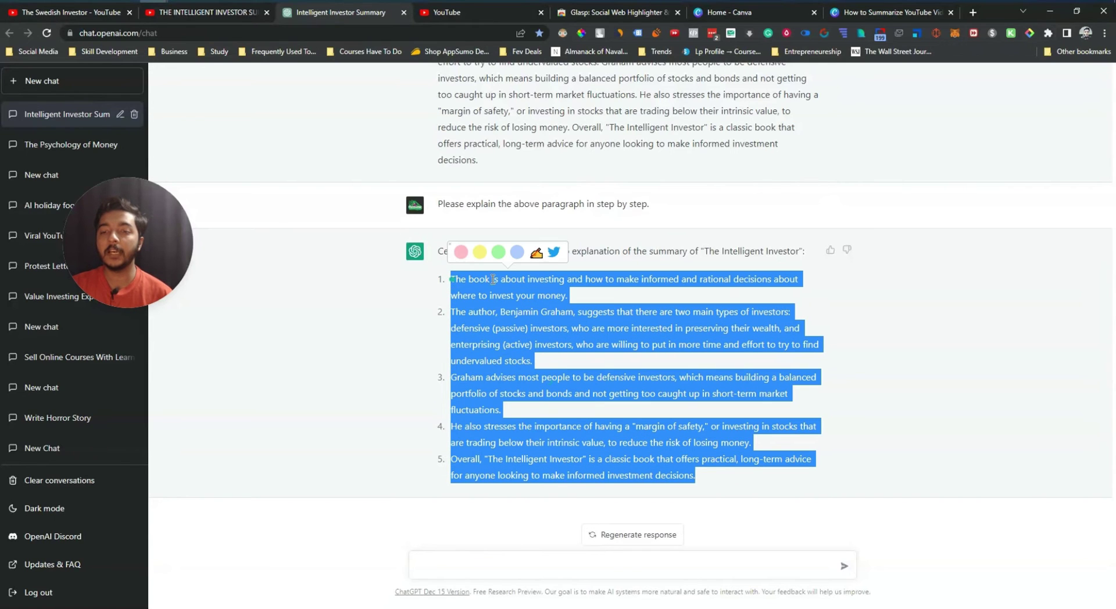
left_click(539, 256)
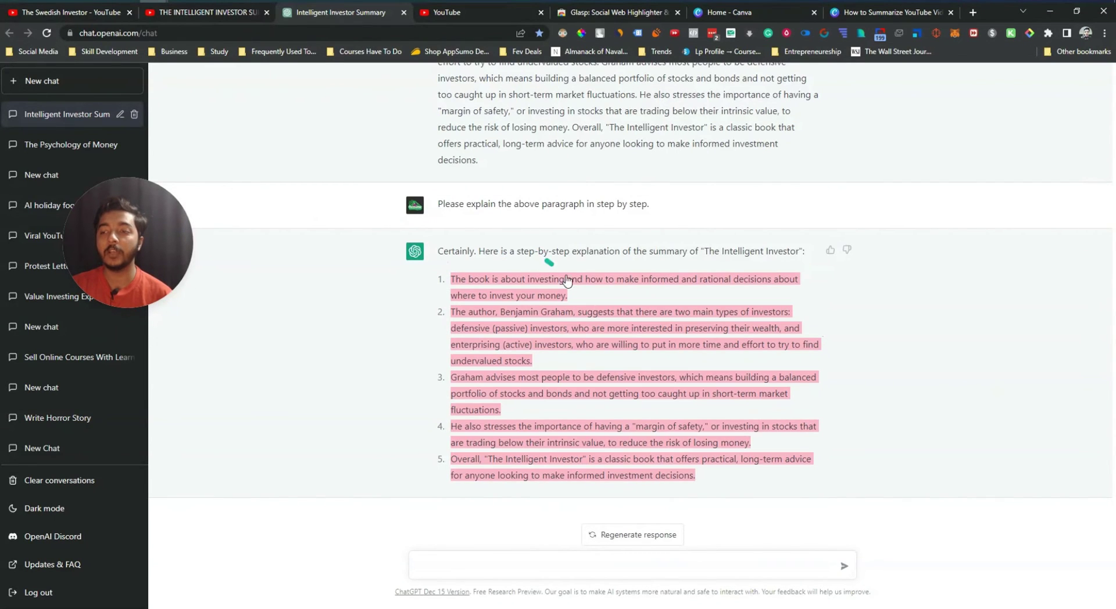
Step: Scroll Glasp's Highlights & Notes and jump to the pink step-by-step highlight card
scroll(1040, 466, "down", 10)
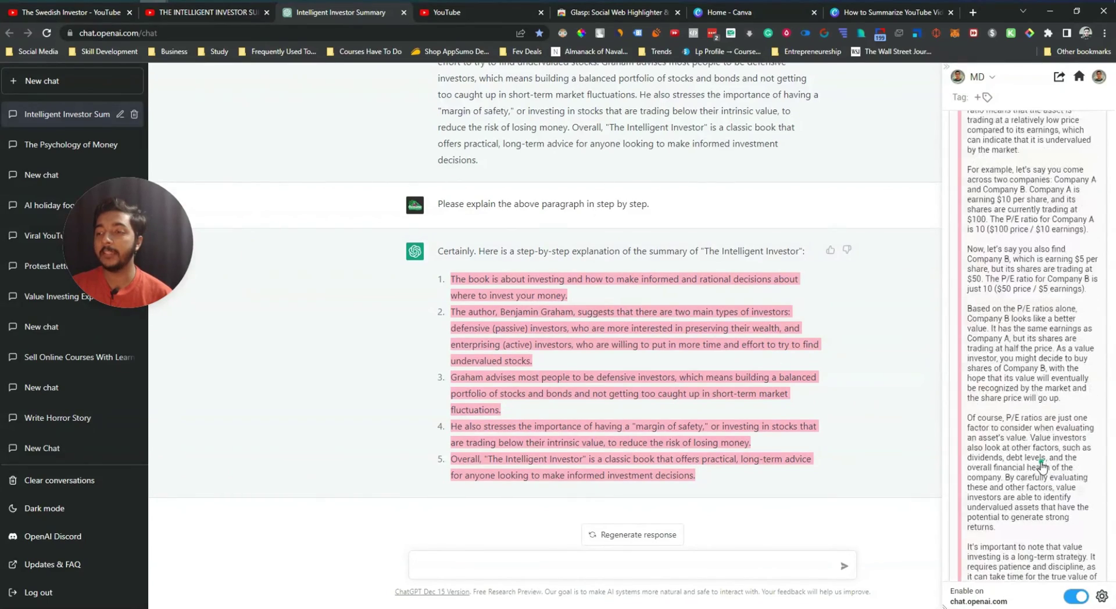
scroll(1040, 465, "down", 10)
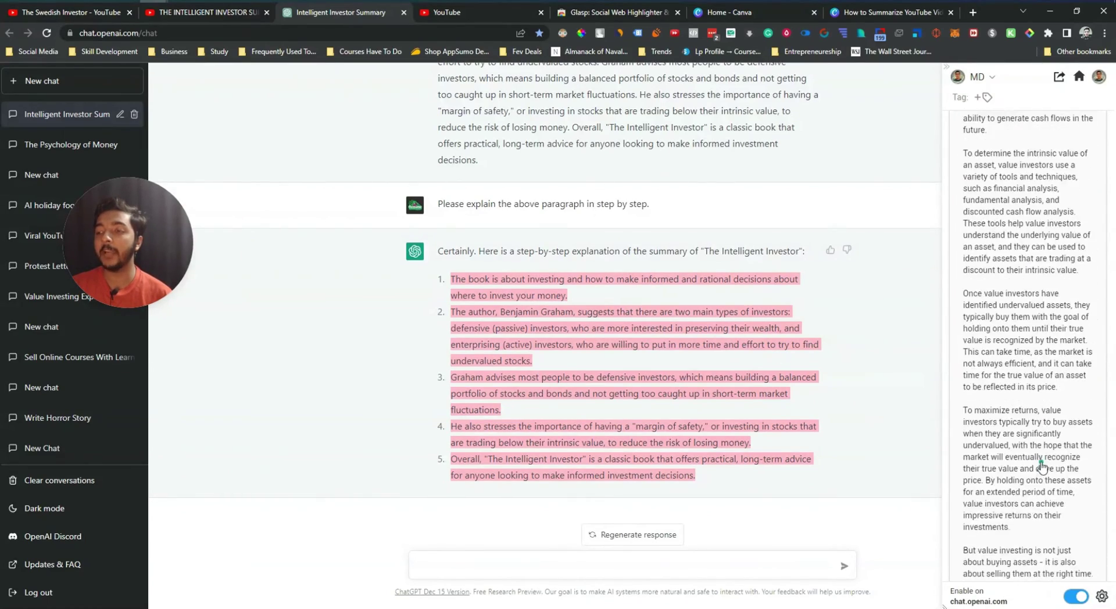
scroll(1041, 466, "down", 10)
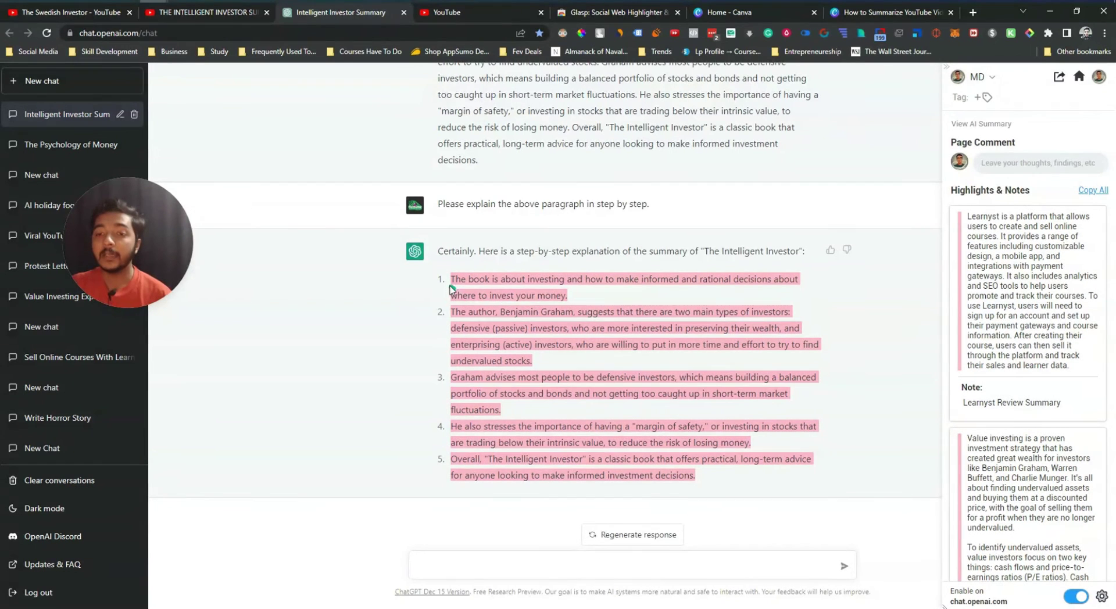
scroll(1047, 357, "down", 15)
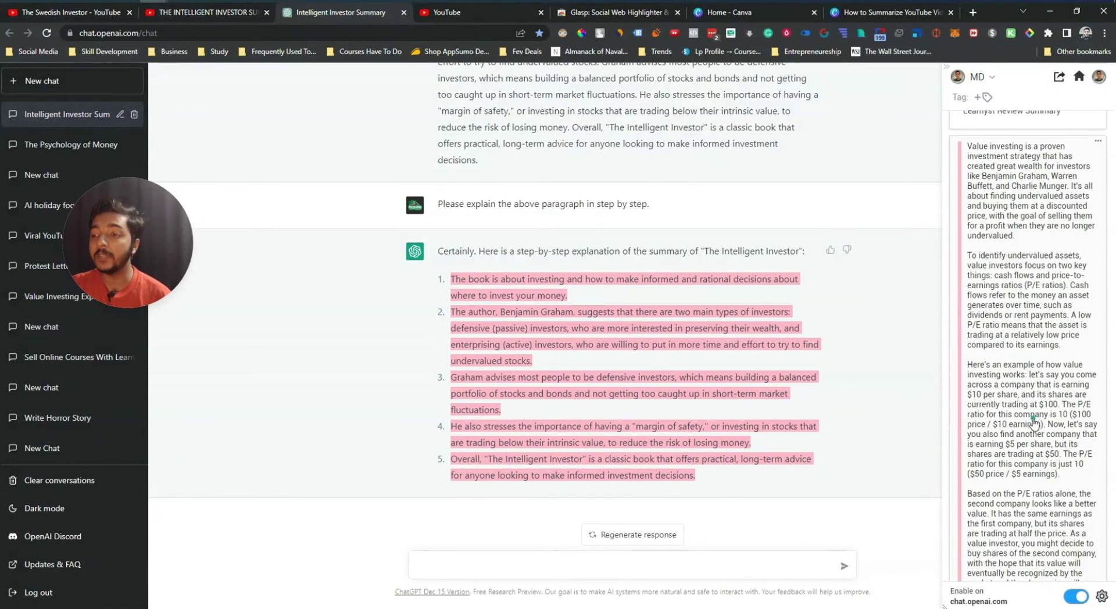
scroll(1033, 446, "down", 10)
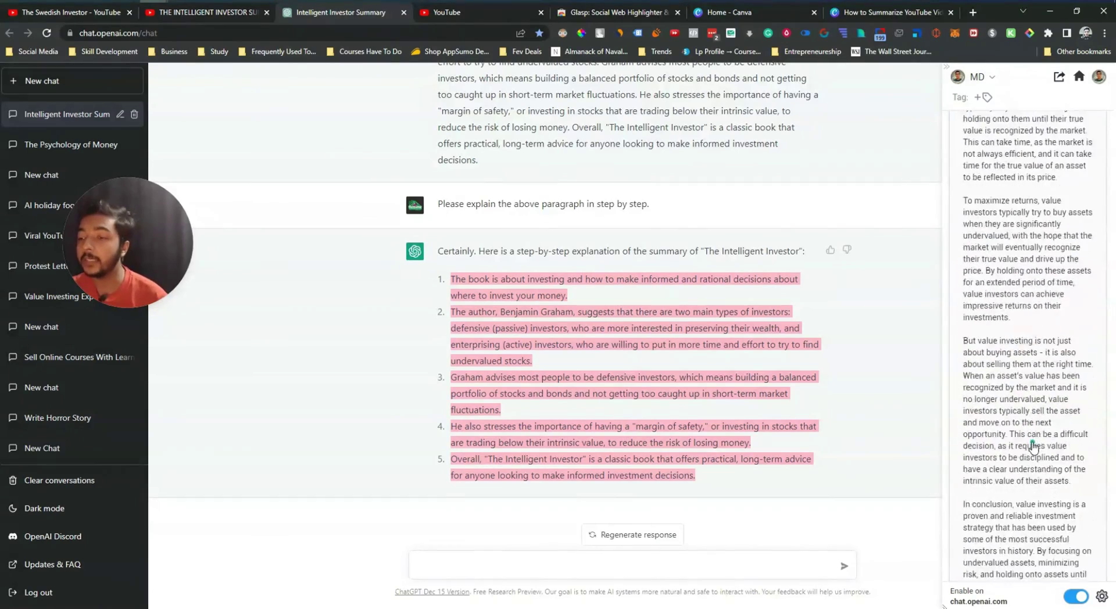
scroll(1034, 446, "up", 7)
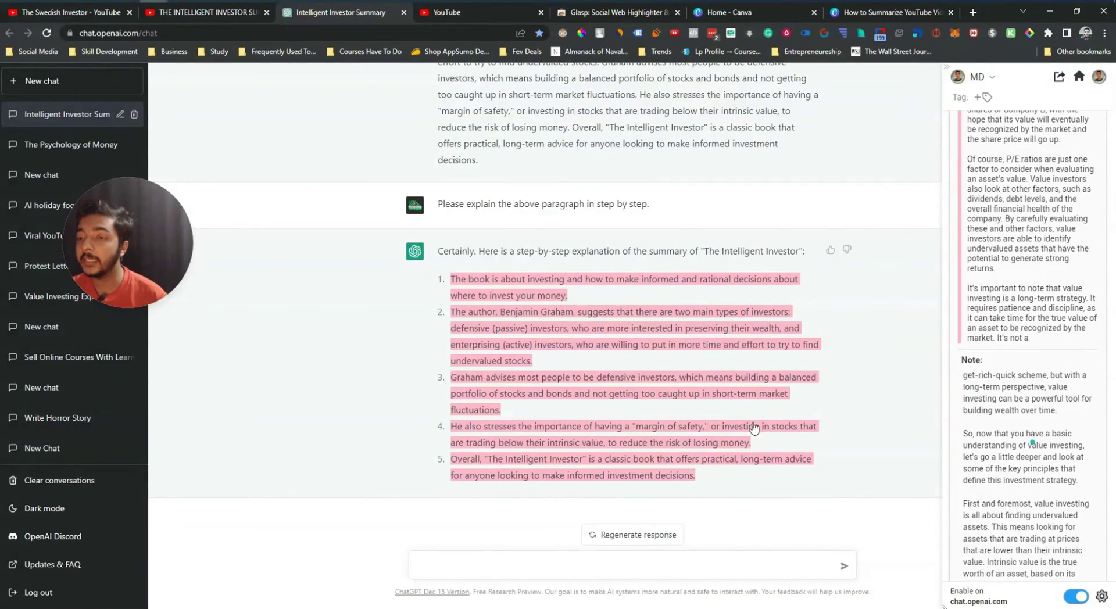
left_click(655, 391)
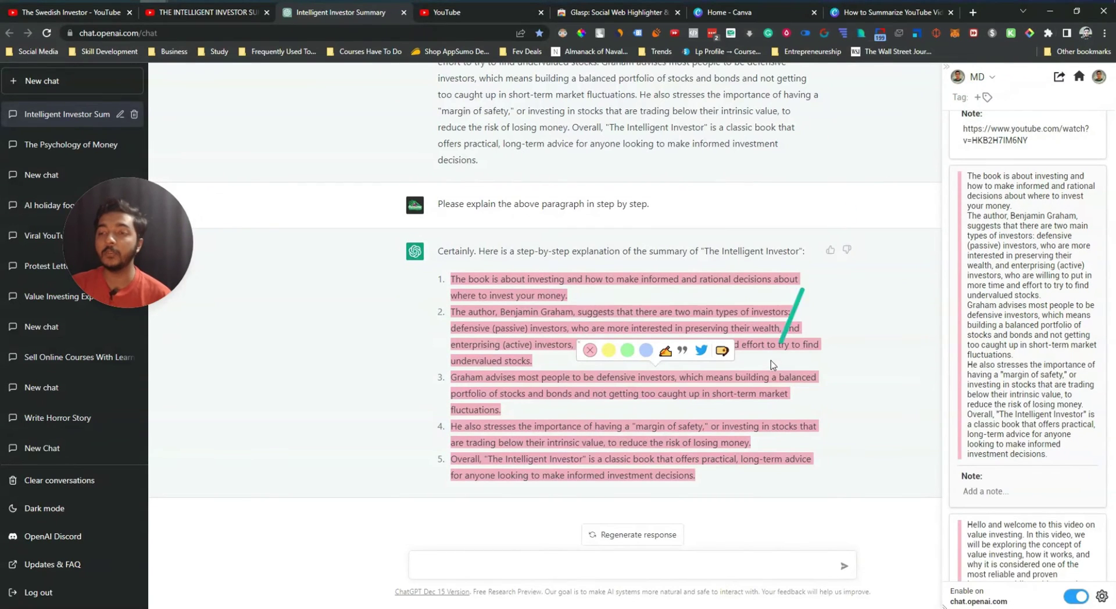
scroll(981, 303, "down", 15)
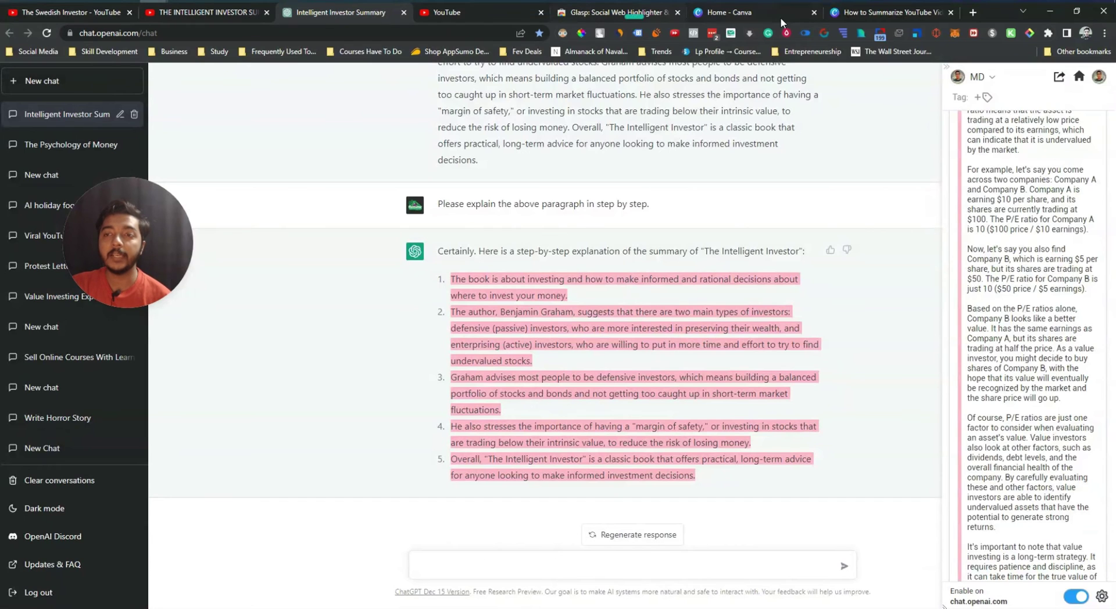
Step: Return to the 'How to Summarize YouTube Videos' design in Canva
left_click(879, 15)
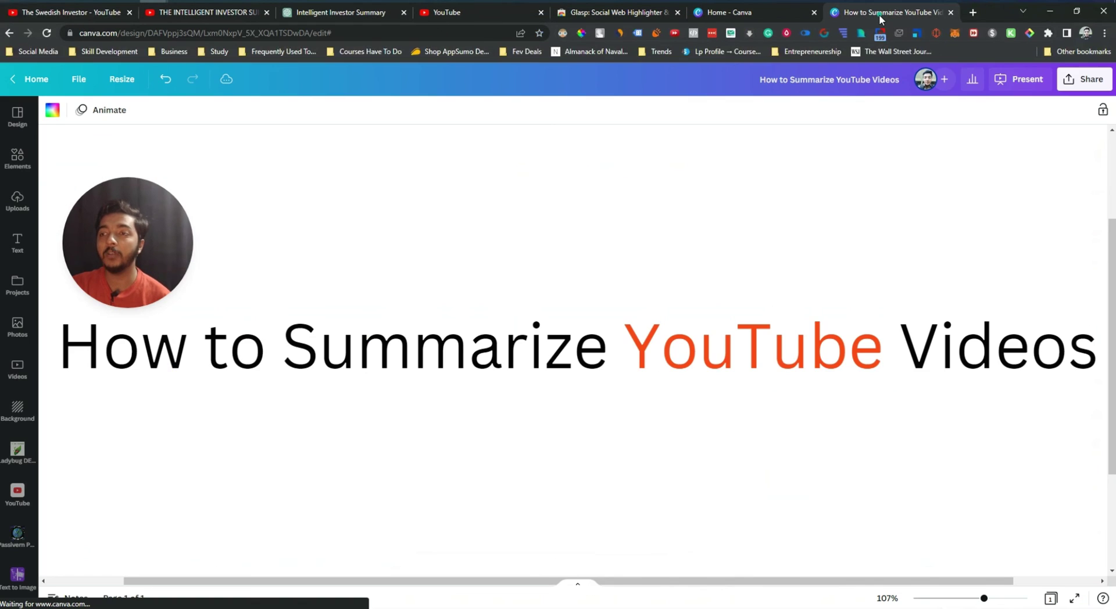